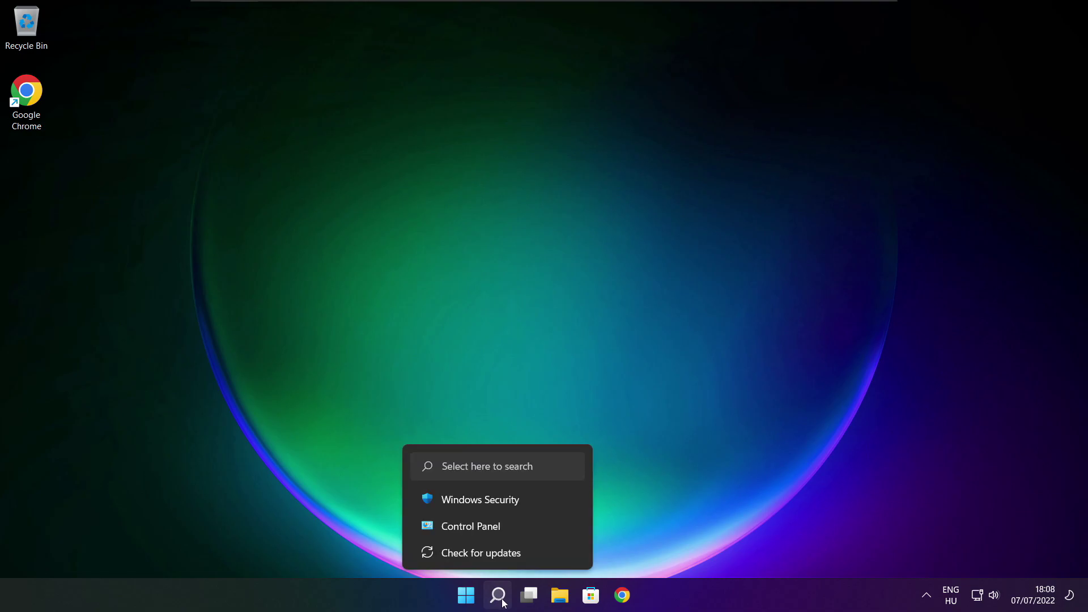
# Open Device Manager from a Windows Search for 'device manager'.
pyautogui.click(500, 597)
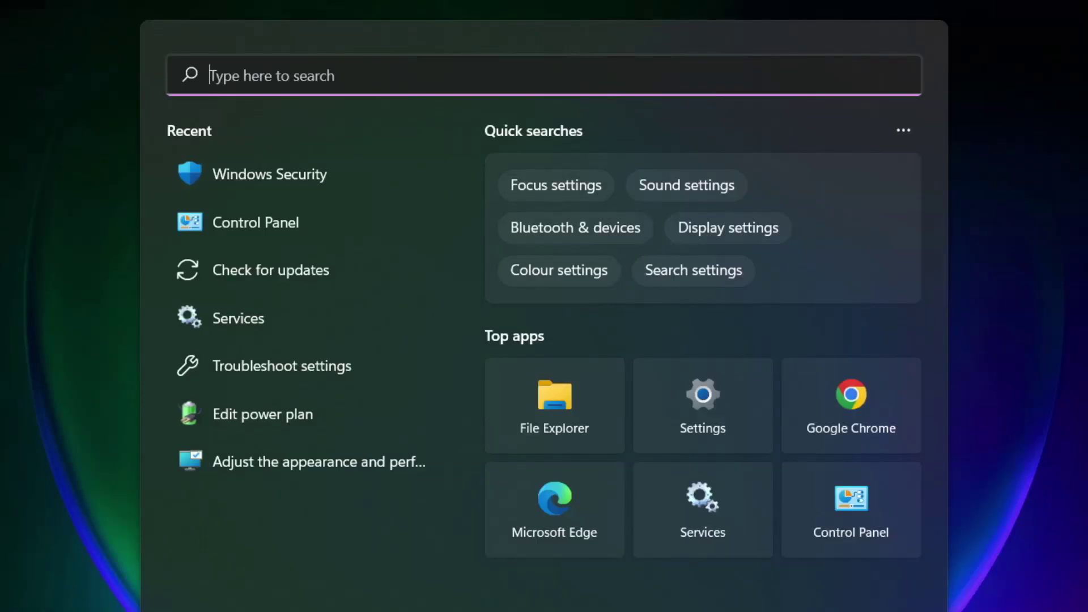
pyautogui.write('devic')
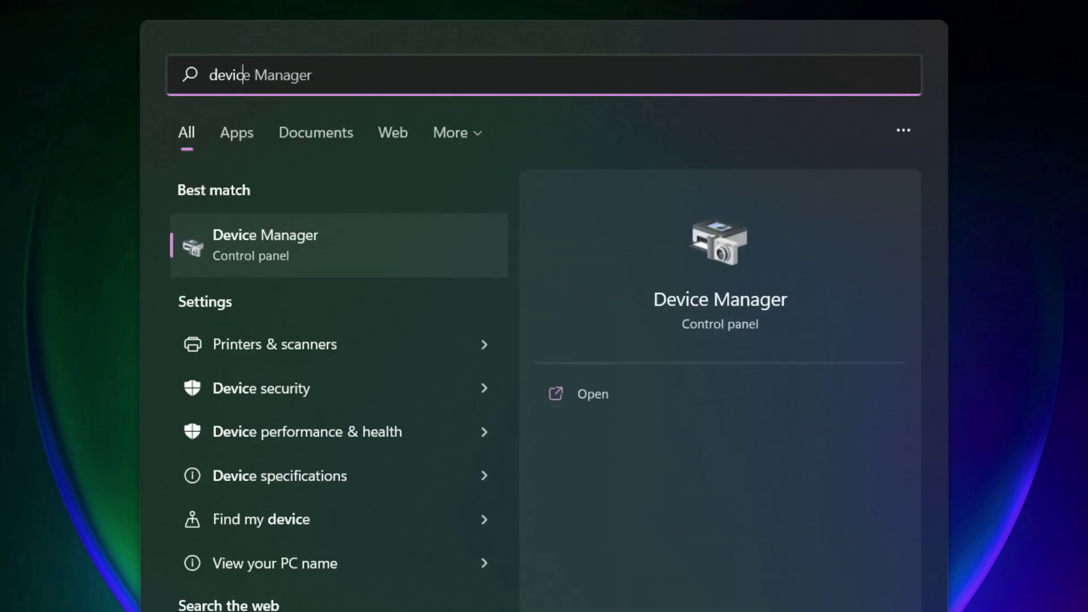
pyautogui.write('e manager')
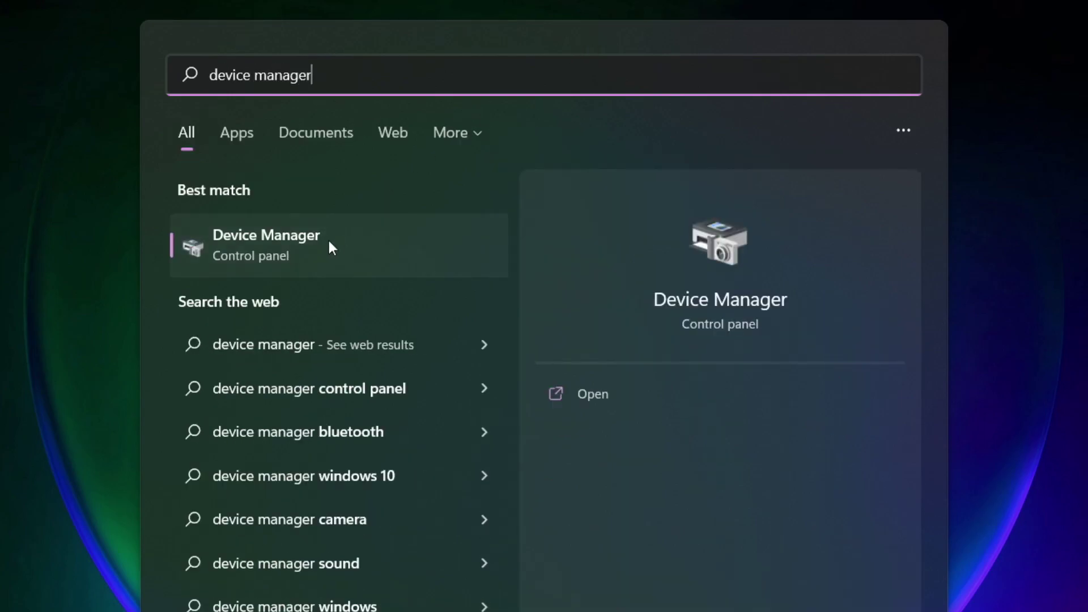
pyautogui.click(399, 249)
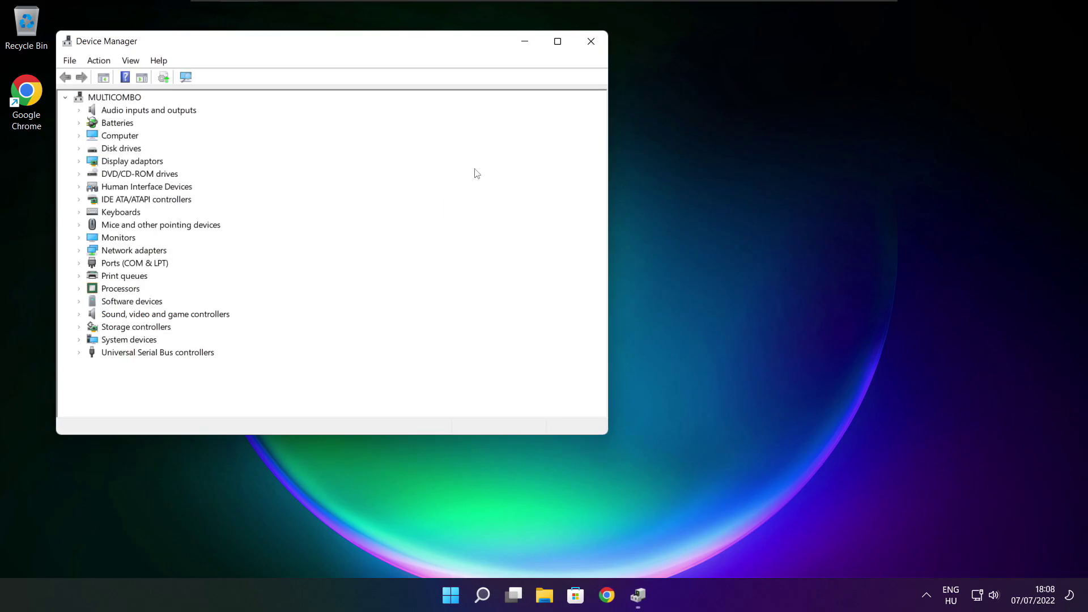
# Search automatically for a VMware SVGA 3D adaptor driver, confirming the best one is installed.
pyautogui.click(557, 41)
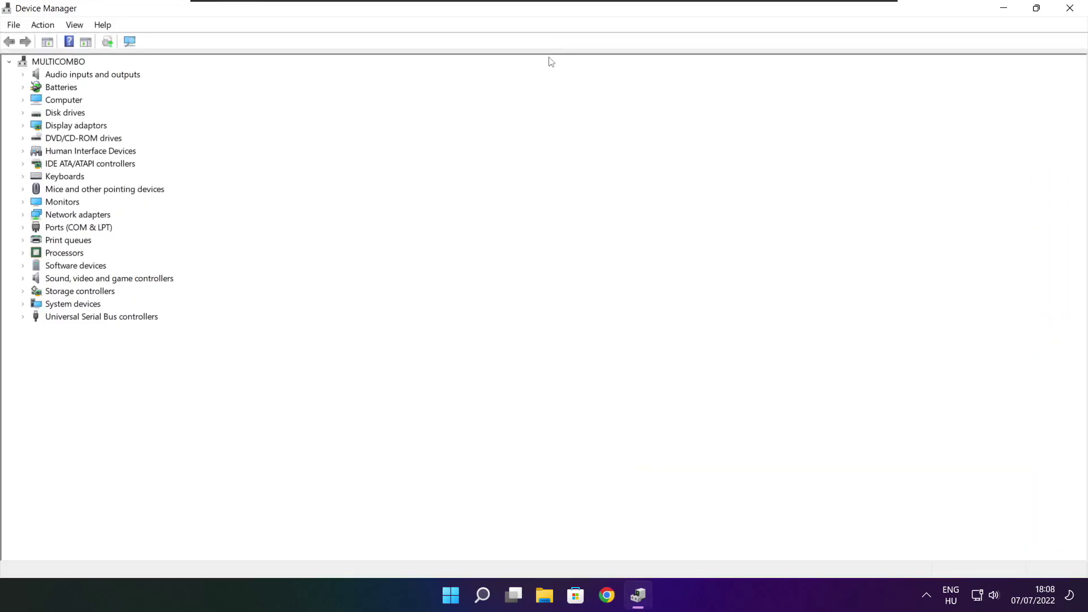
pyautogui.click(62, 128)
pyautogui.click(32, 196)
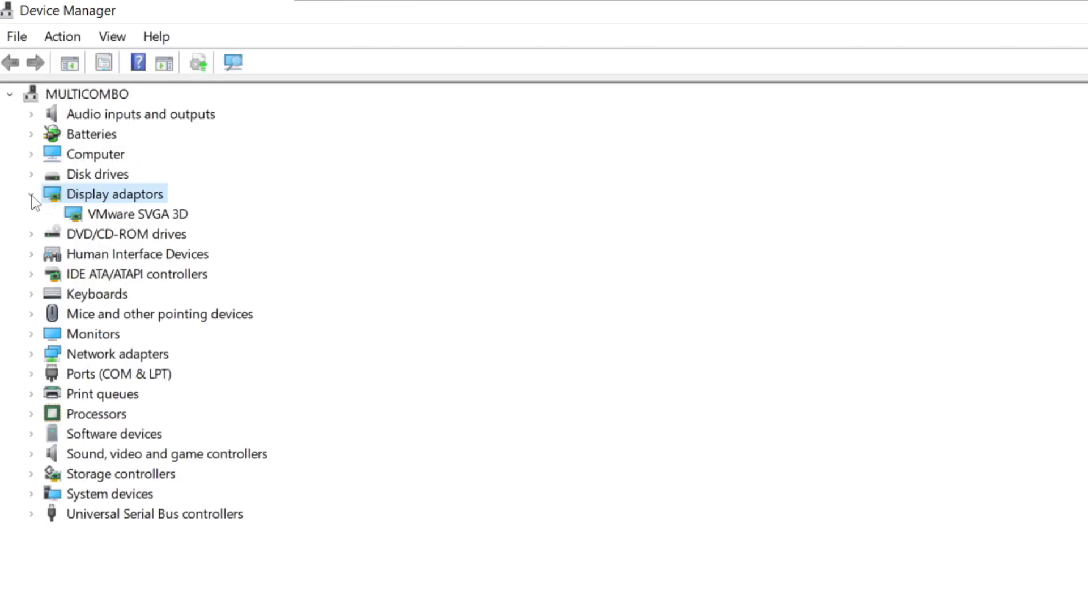
pyautogui.click(180, 215)
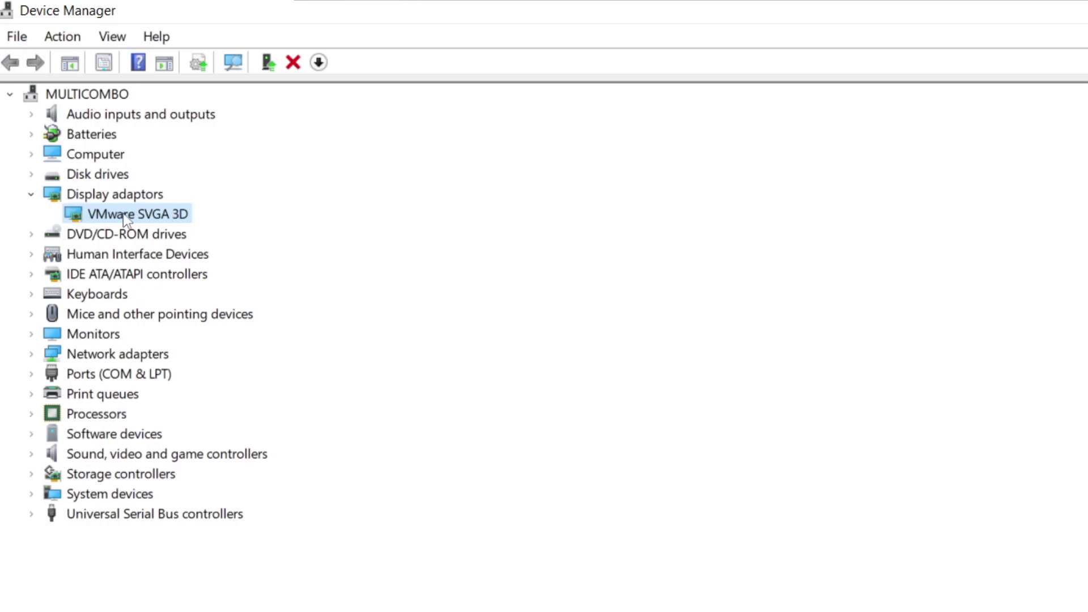
pyautogui.rightClick(119, 217)
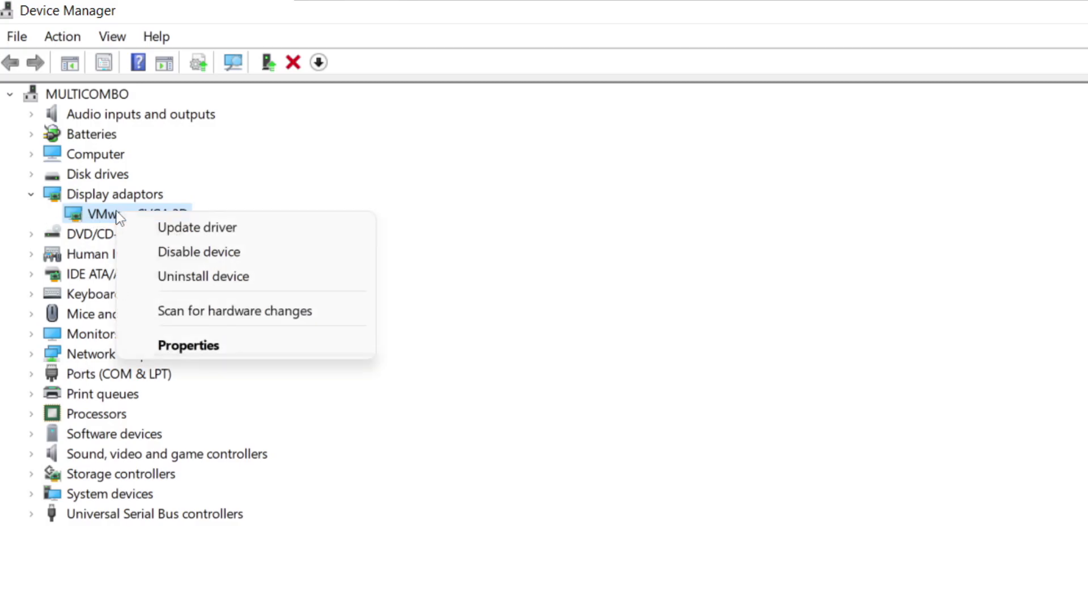
pyautogui.click(241, 230)
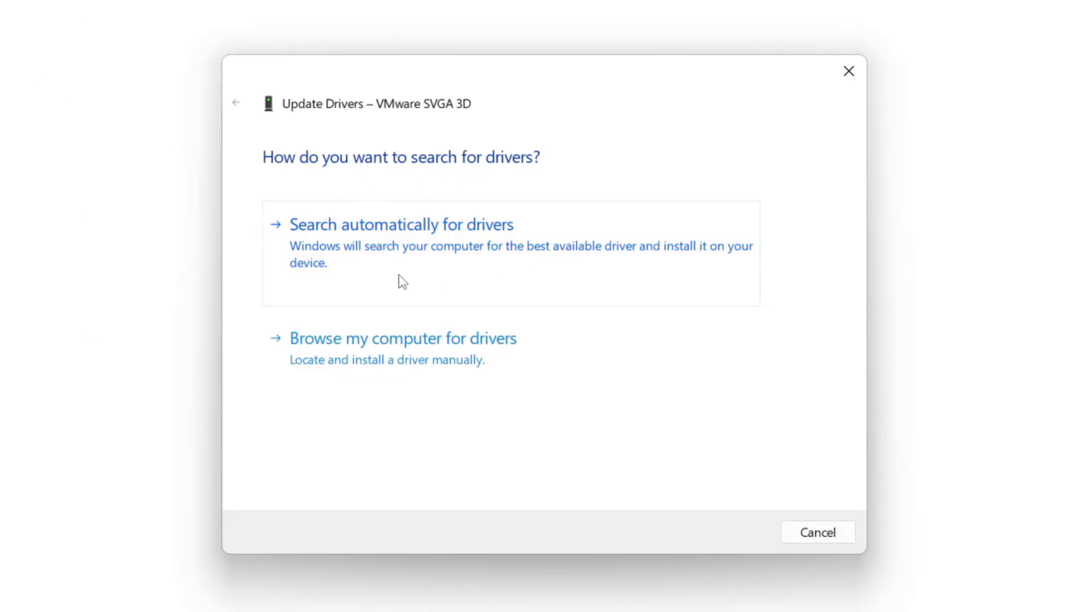
pyautogui.click(477, 252)
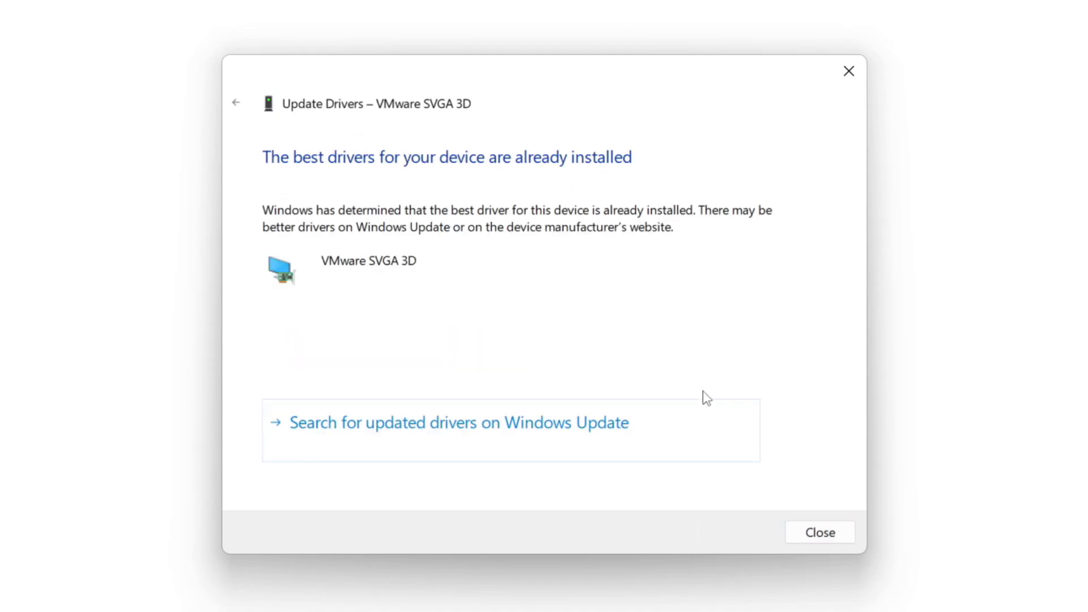
pyautogui.click(820, 533)
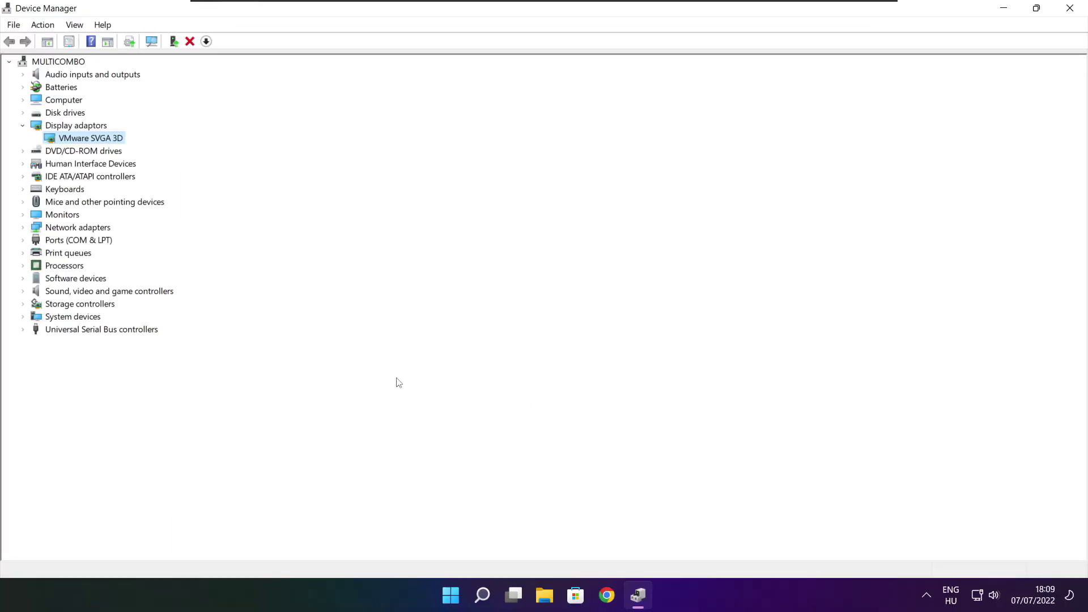
# Search automatically for a High Definition Audio Device driver, then close Device Manager.
pyautogui.click(47, 360)
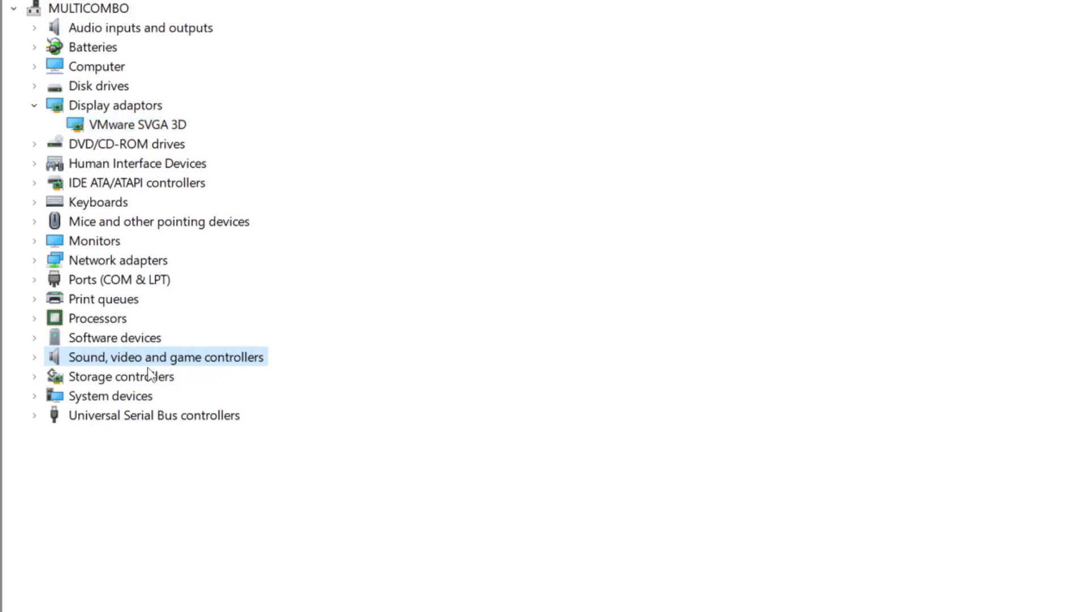
pyautogui.click(35, 357)
pyautogui.click(187, 380)
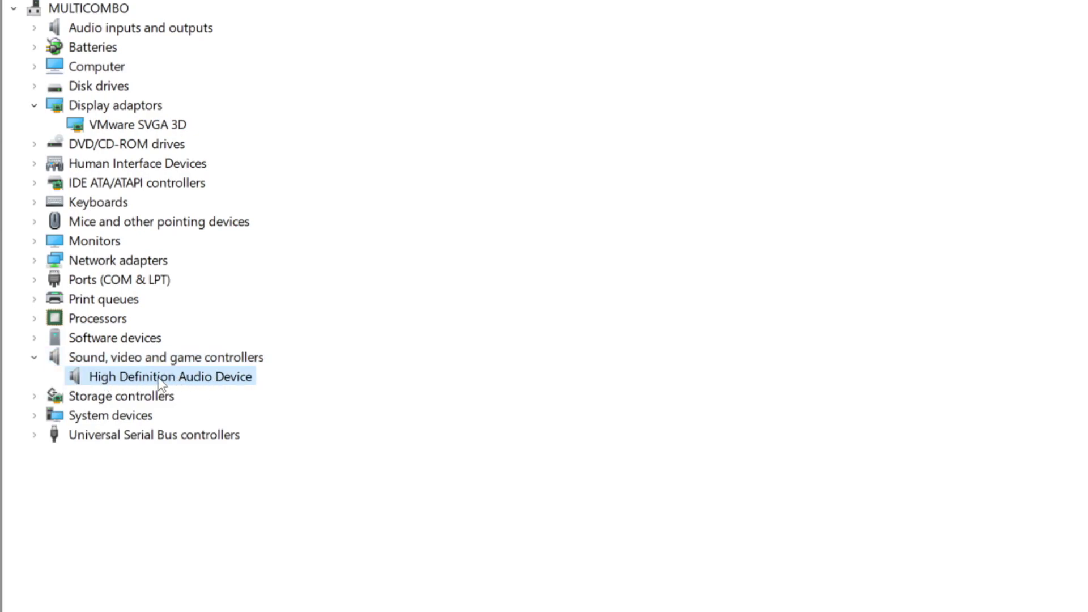
pyautogui.rightClick(160, 384)
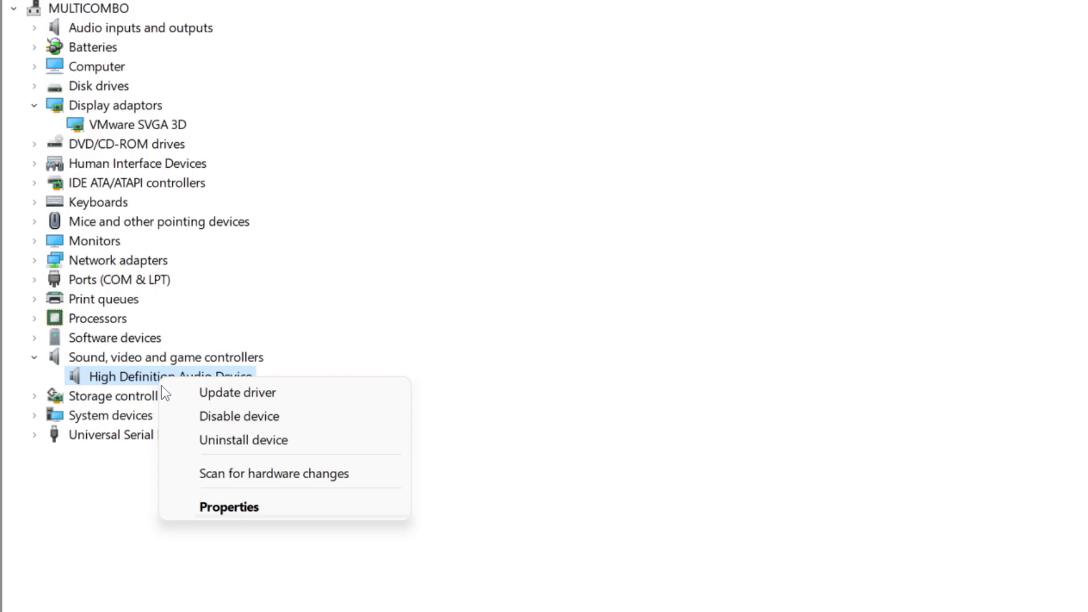
pyautogui.click(324, 402)
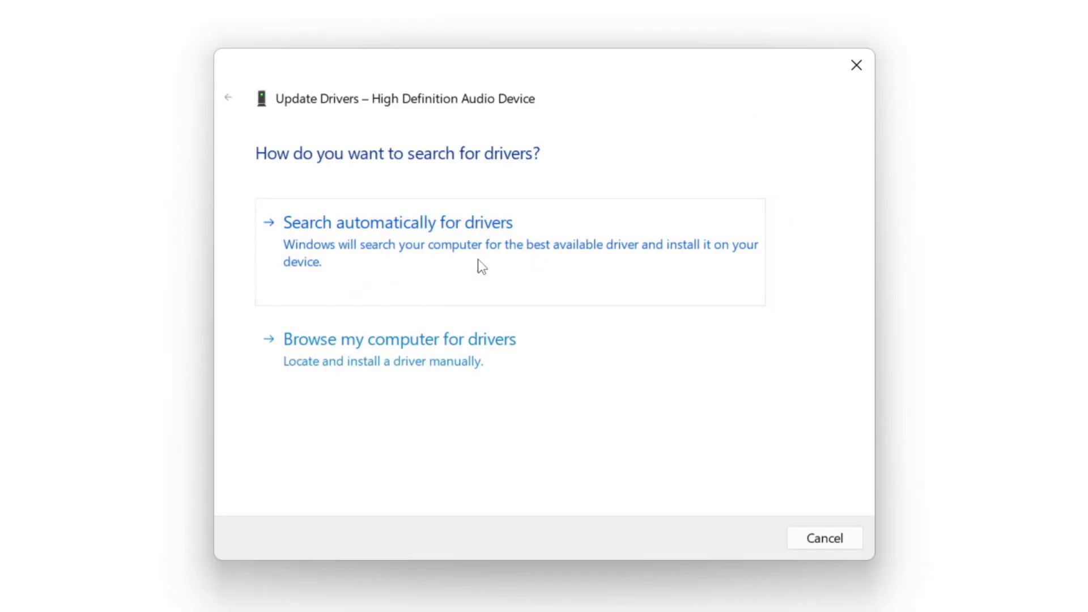
pyautogui.click(433, 247)
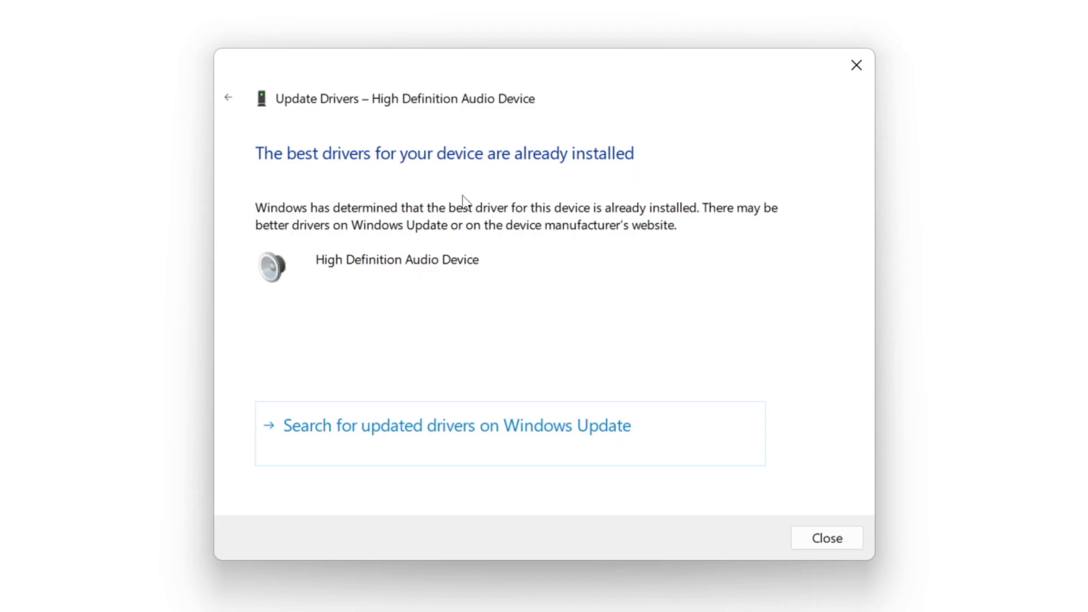
pyautogui.click(830, 538)
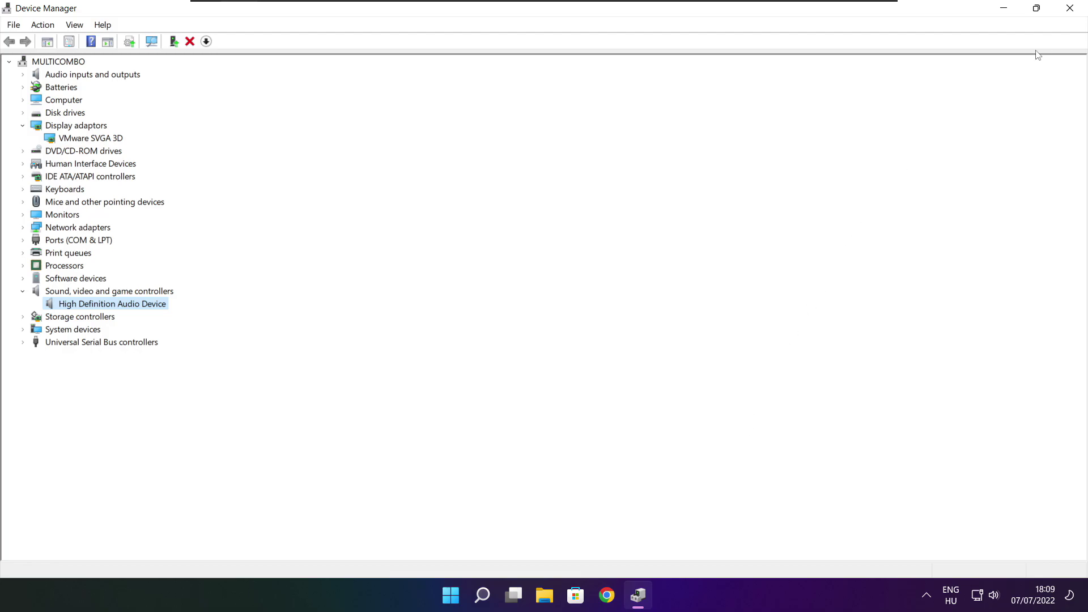
pyautogui.click(1071, 9)
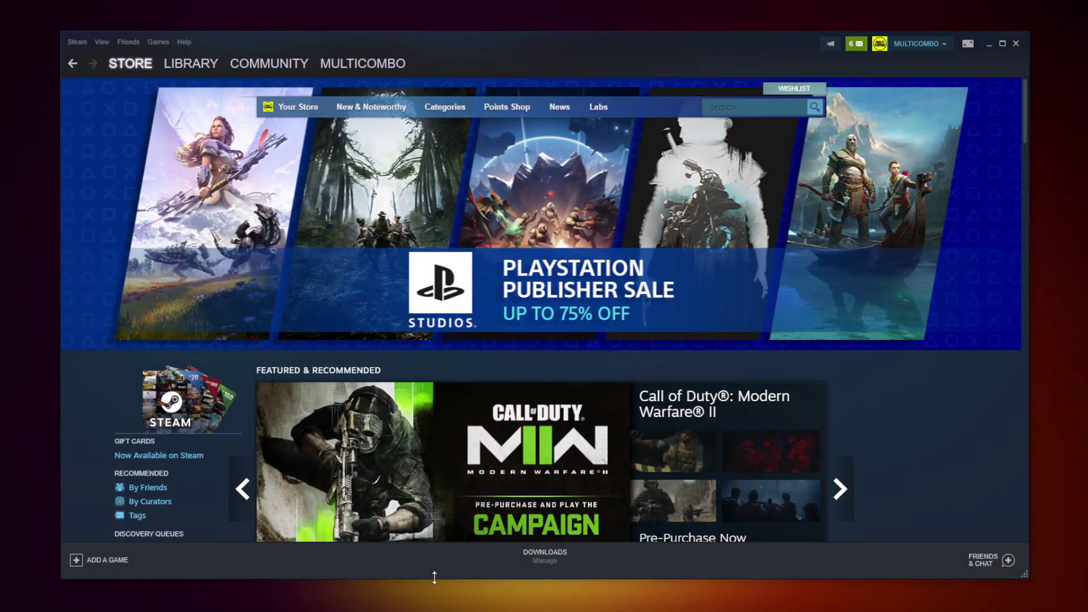
# Verify the favourite game's local files from its Steam Library properties, validating all 3367 files.
pyautogui.click(187, 61)
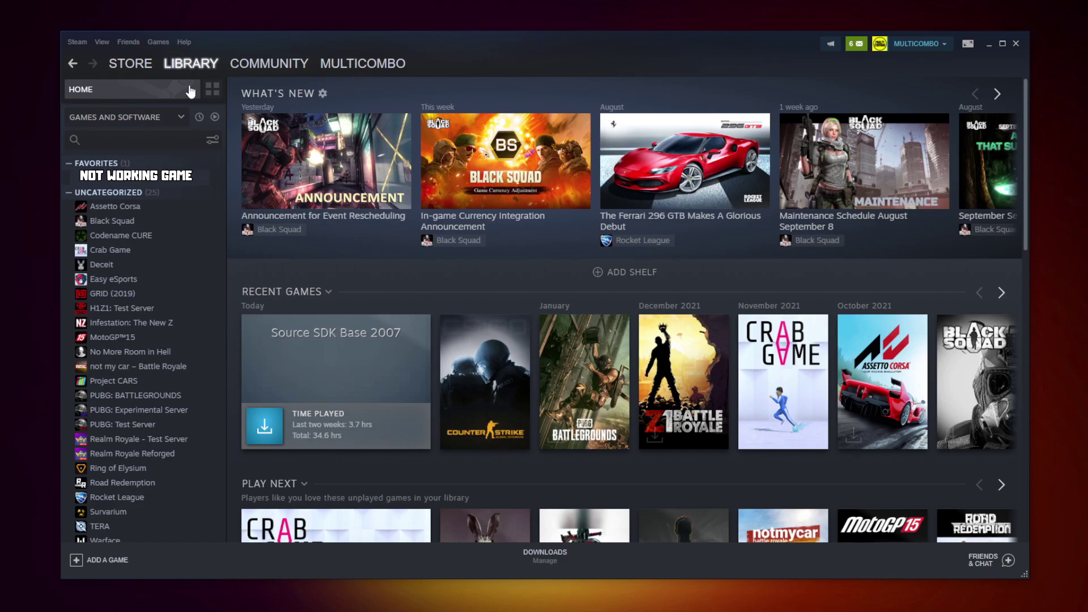
pyautogui.rightClick(209, 183)
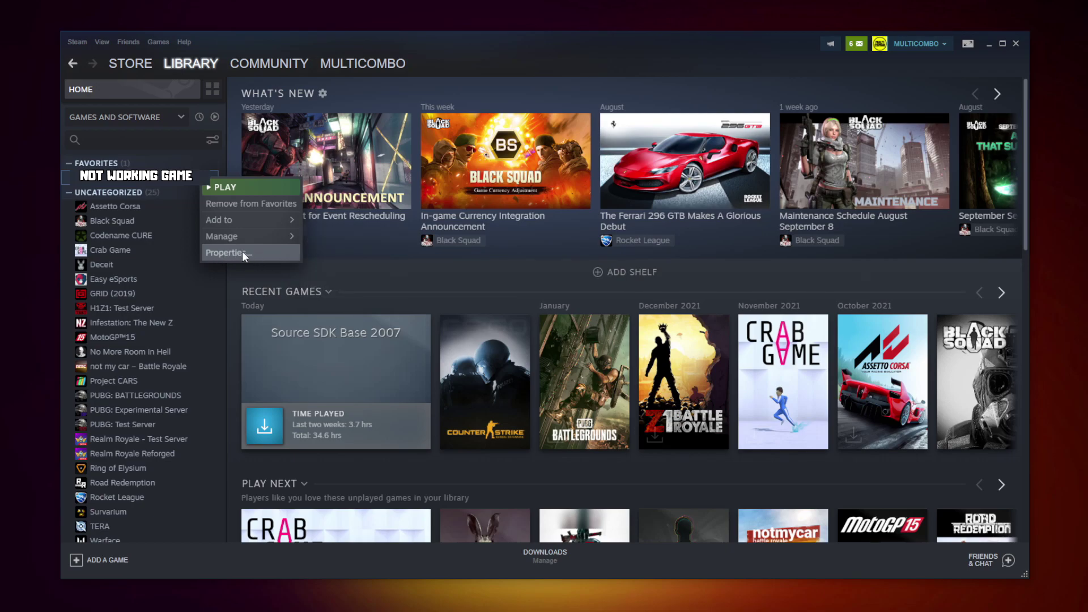
pyautogui.click(227, 253)
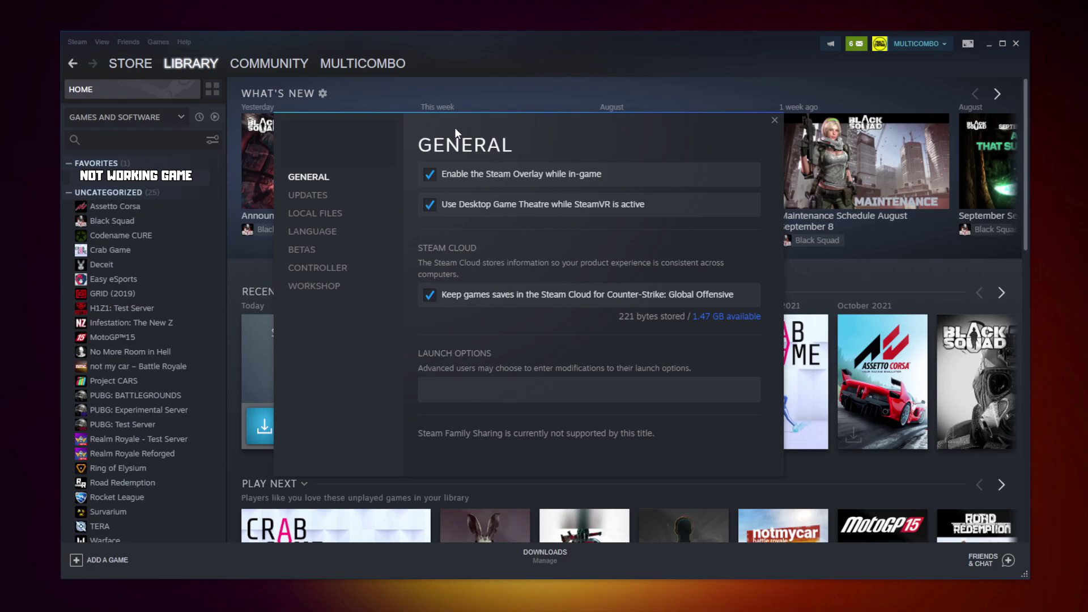
pyautogui.click(320, 216)
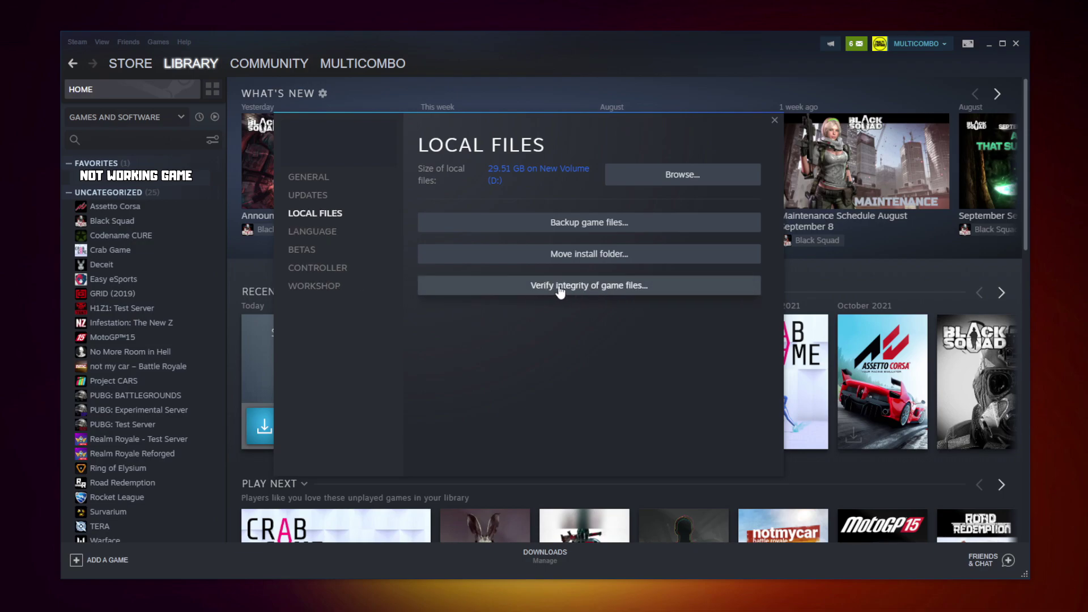
pyautogui.click(593, 288)
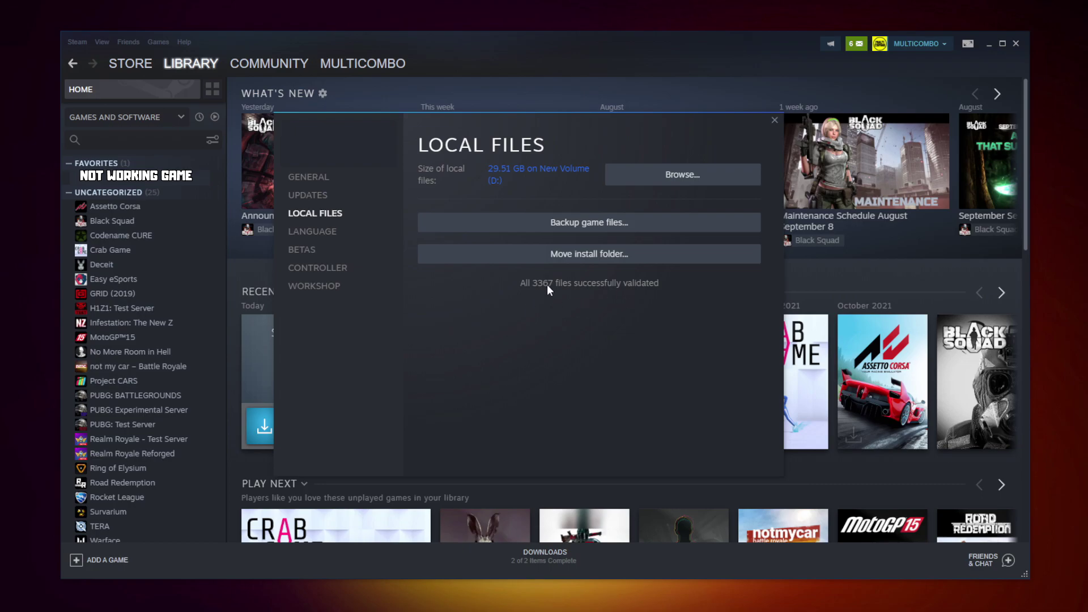
# Apply Windows 8 compatibility, disabled fullscreen optimizations and run-as-administrator to the game executable.
pyautogui.click(650, 183)
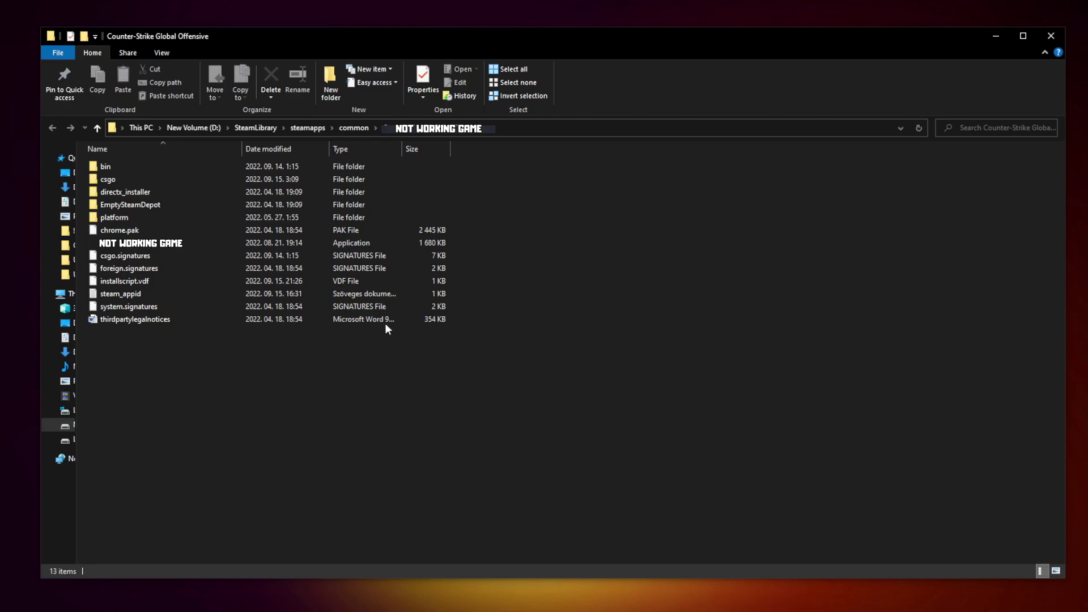
pyautogui.click(179, 245)
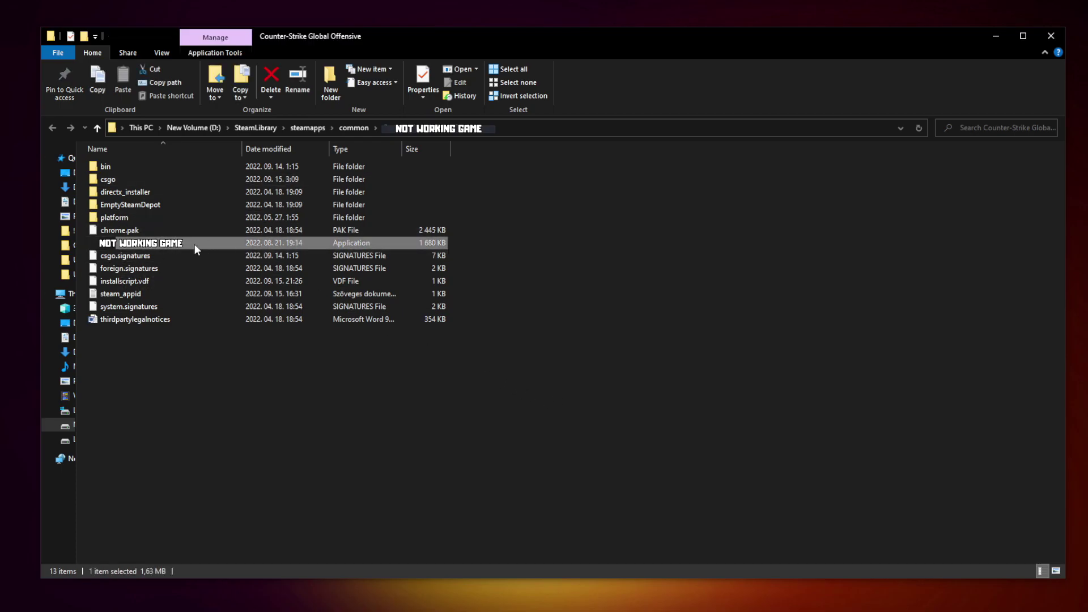
pyautogui.rightClick(219, 247)
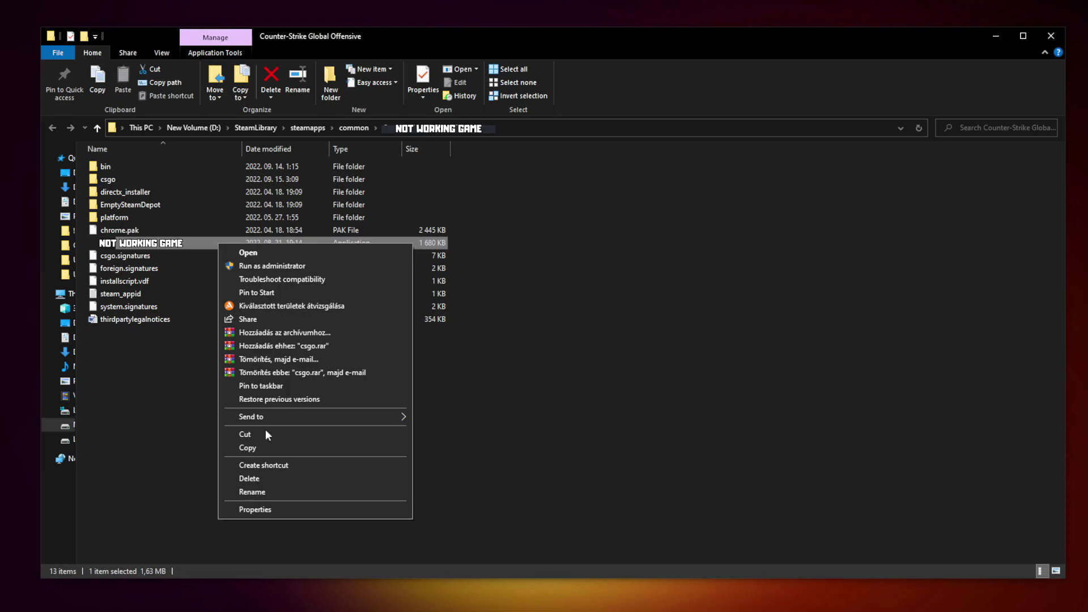
pyautogui.click(314, 510)
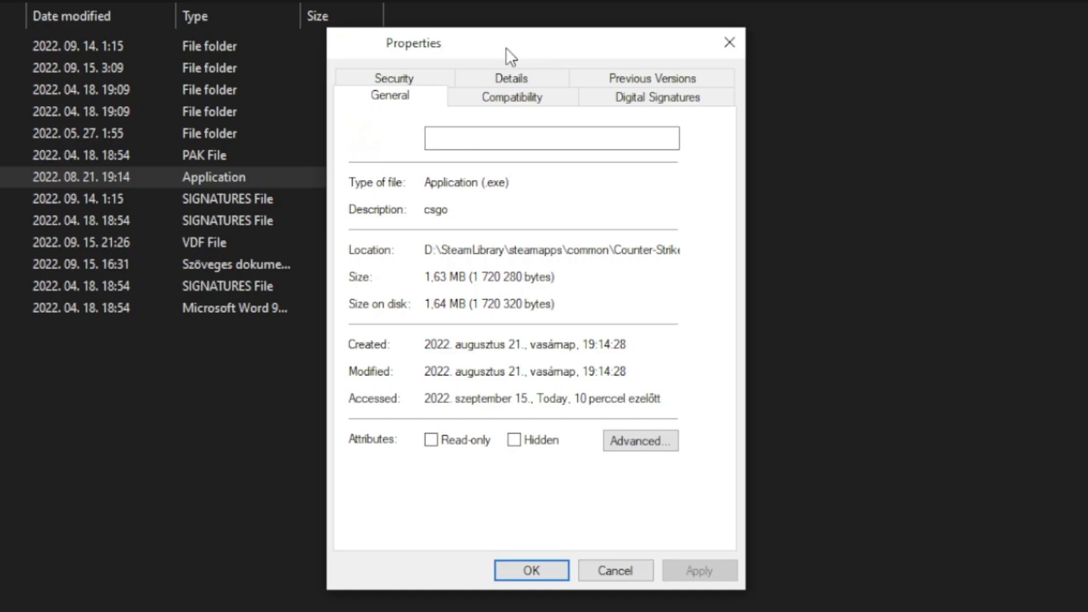
pyautogui.click(525, 107)
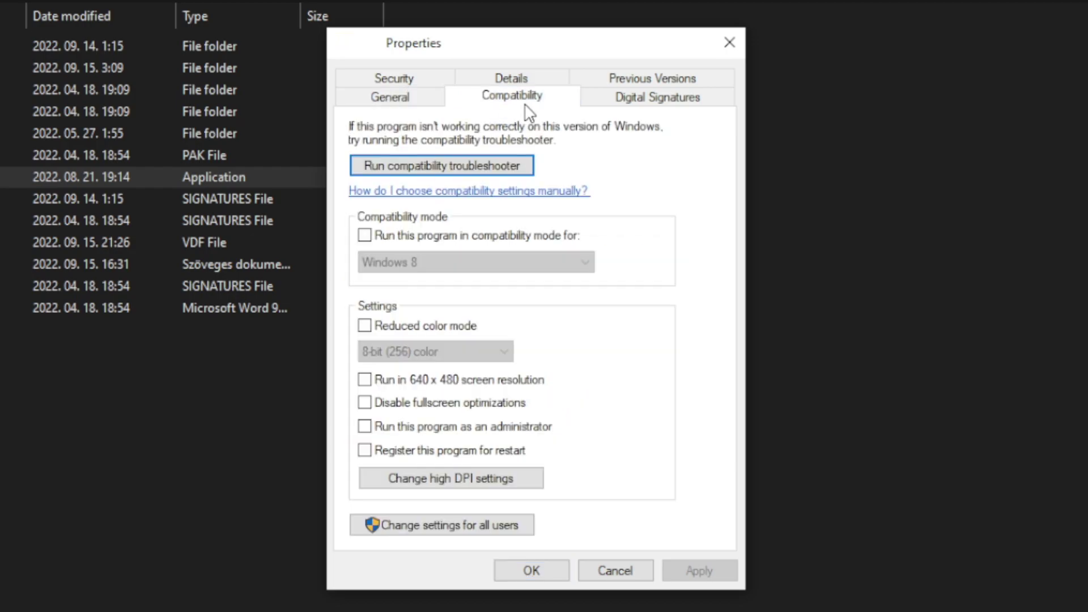
pyautogui.click(375, 239)
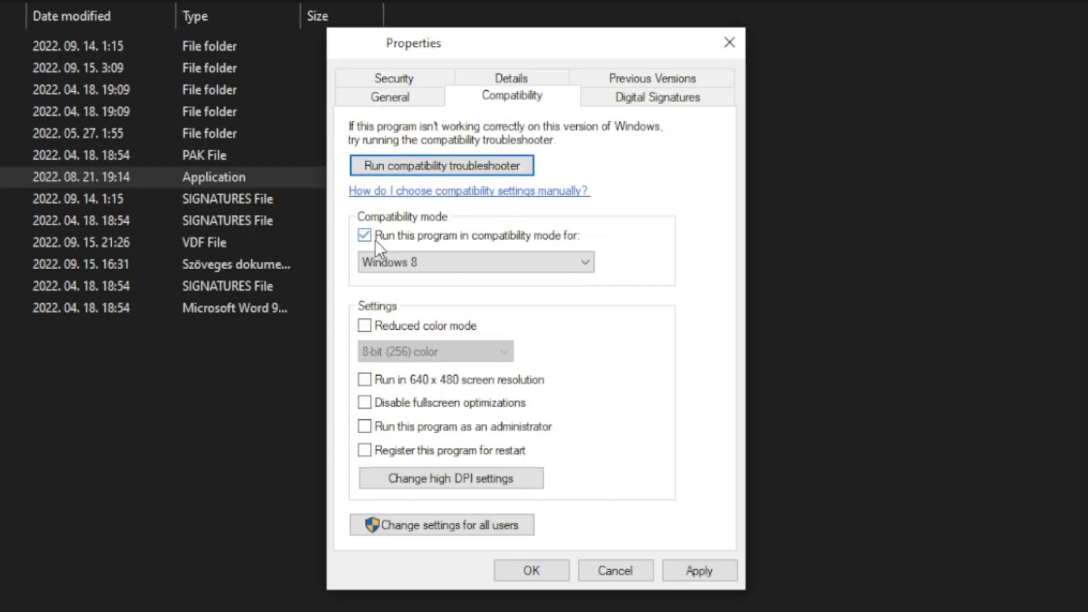
pyautogui.click(422, 260)
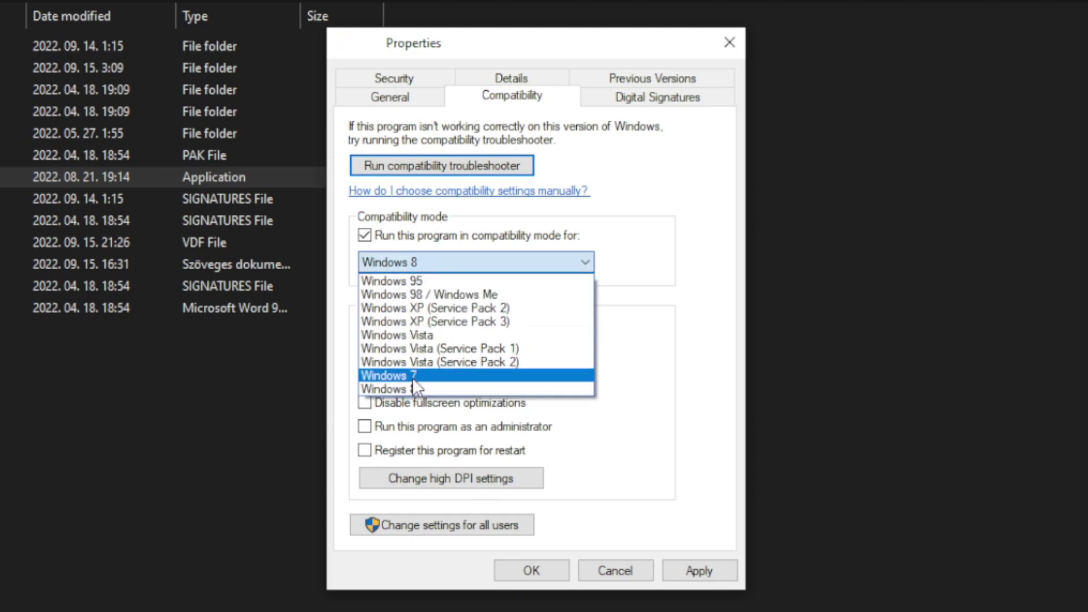
pyautogui.click(423, 388)
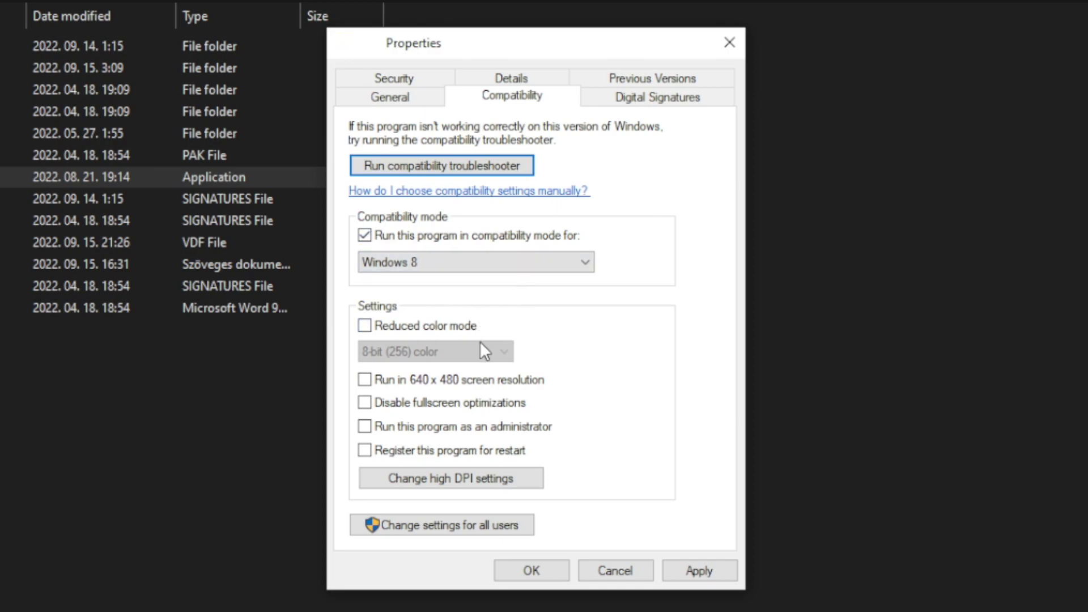
pyautogui.click(439, 408)
pyautogui.click(524, 430)
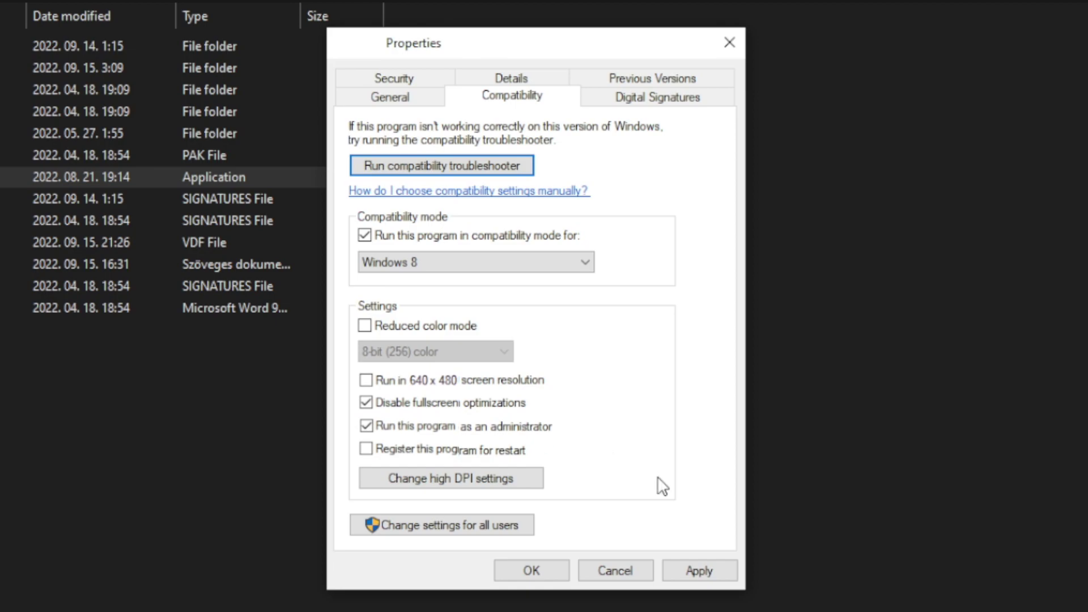
pyautogui.click(705, 572)
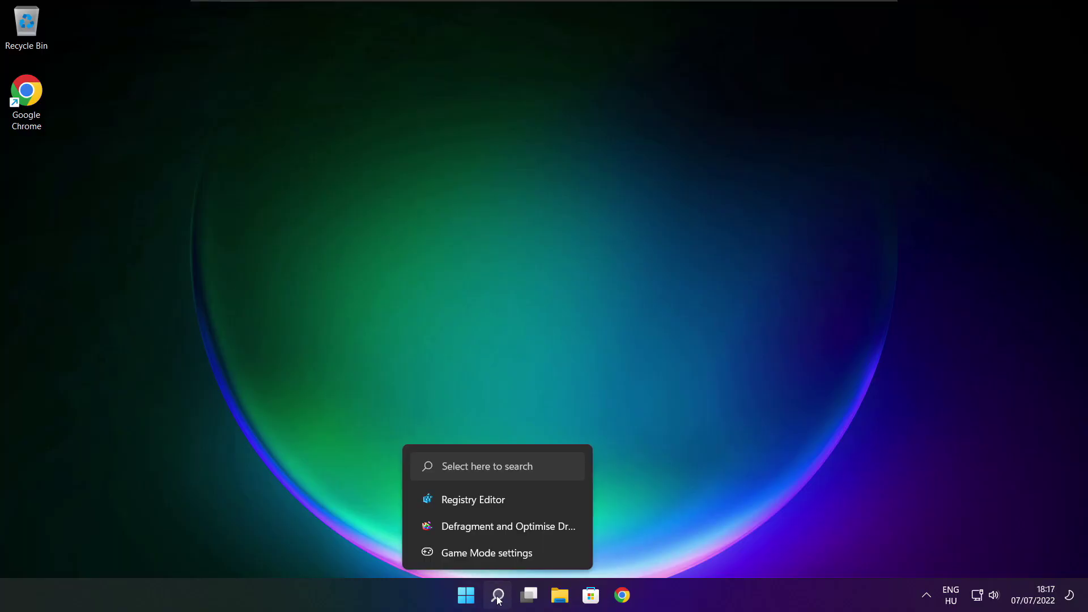
# Run Check for updates in Windows Update, which reports up to date, then close Settings.
pyautogui.click(499, 595)
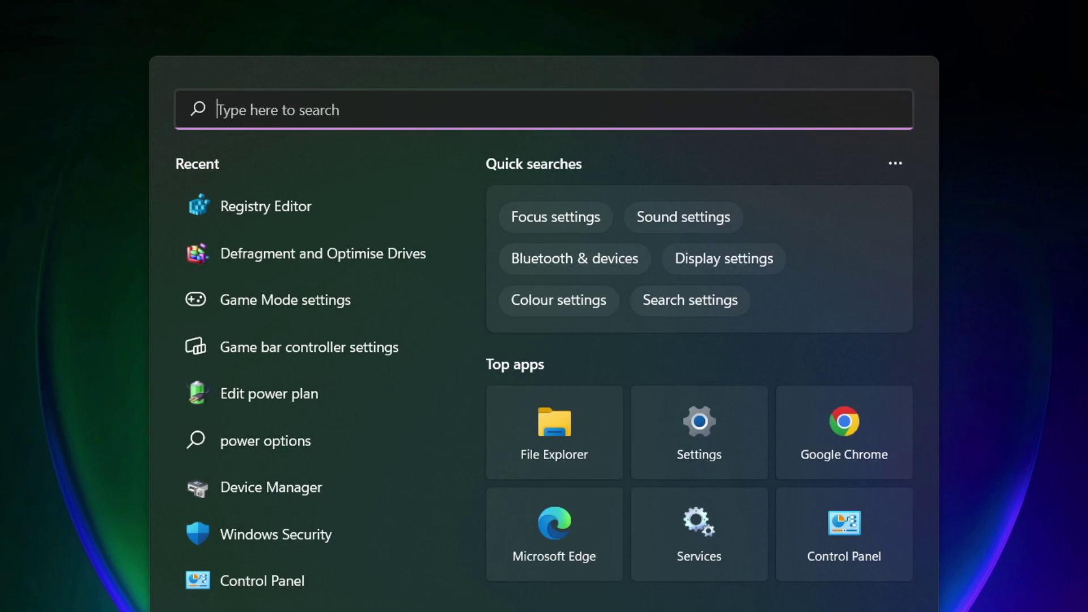
pyautogui.write('updates')
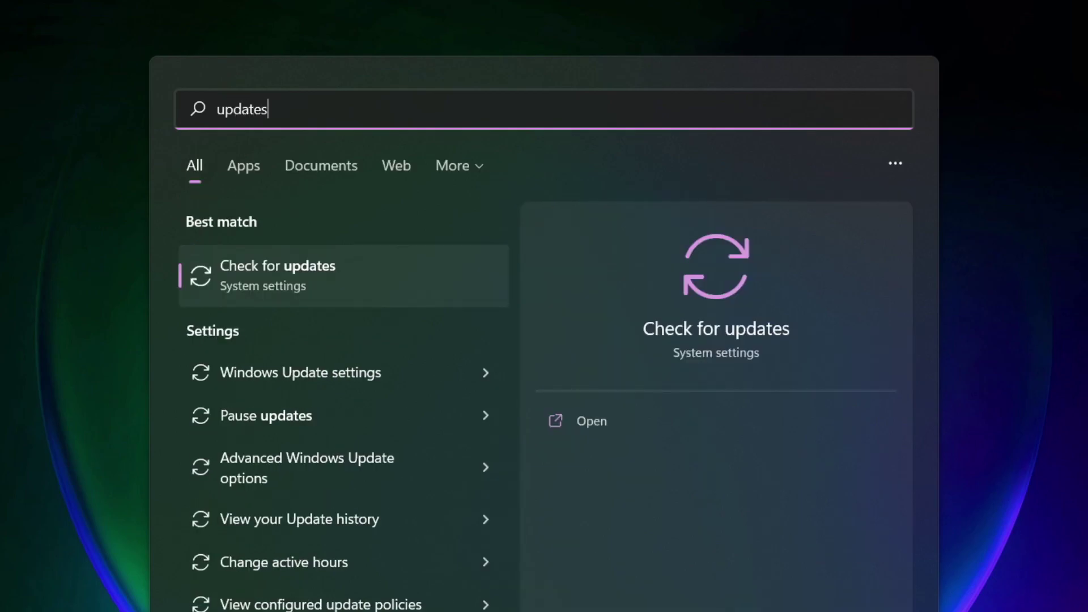
pyautogui.click(332, 285)
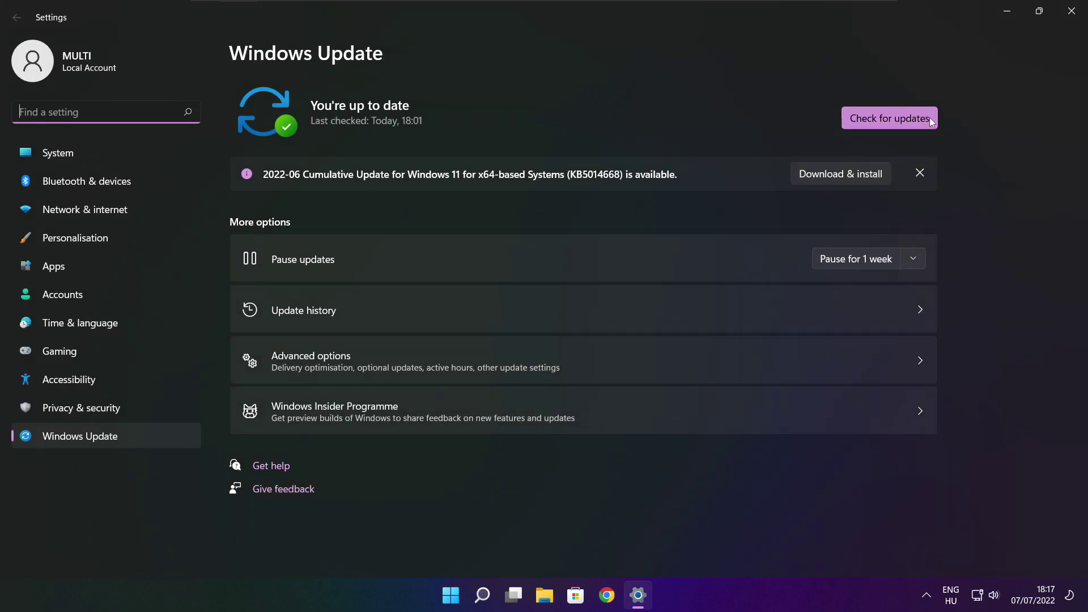
pyautogui.click(890, 119)
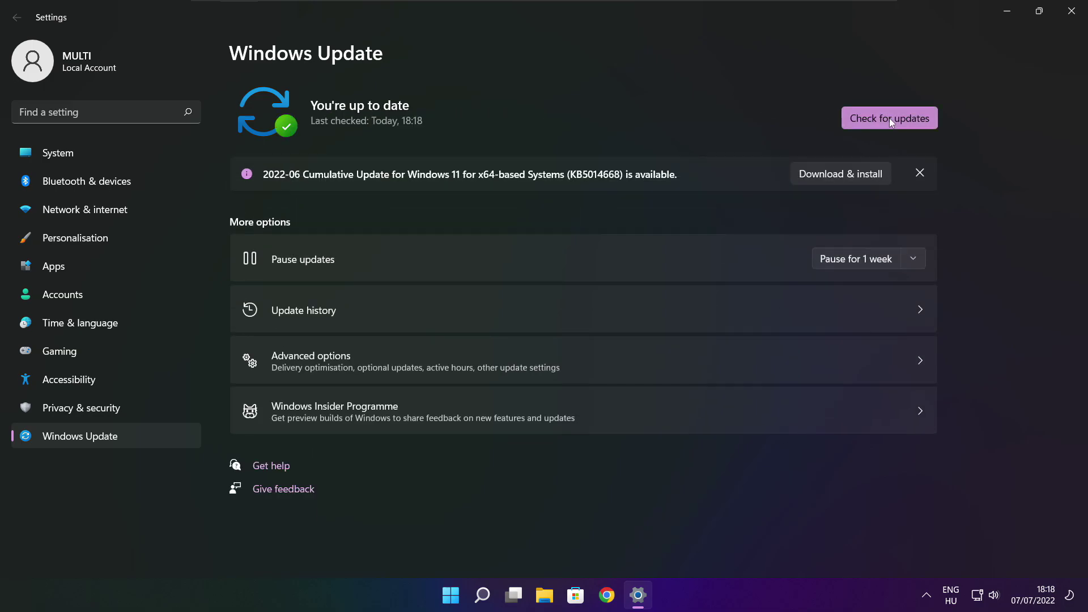
pyautogui.click(1071, 17)
pyautogui.moveTo(621, 596)
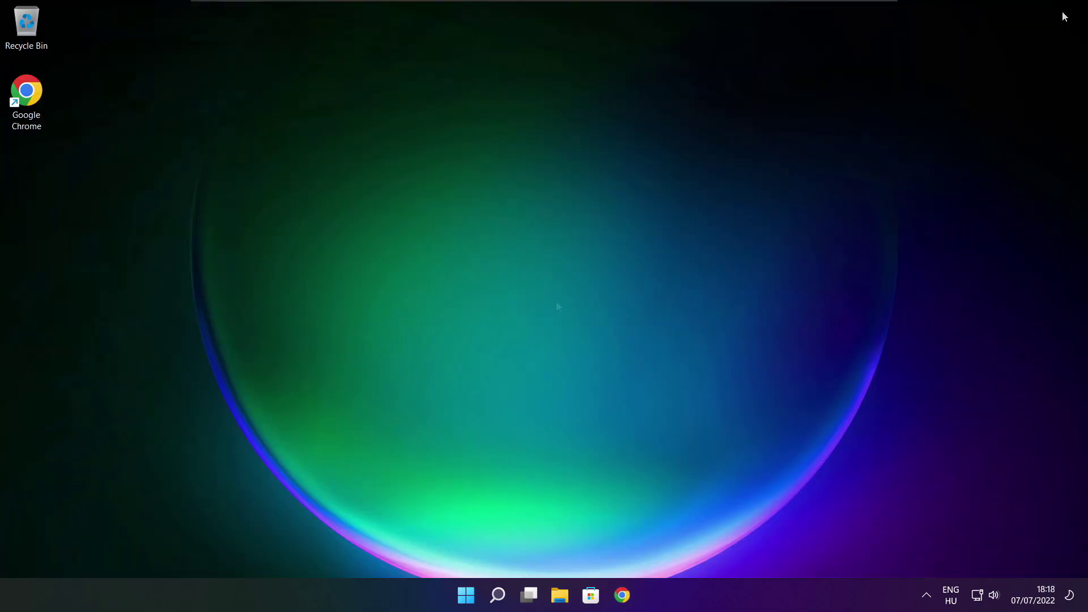
# Download the DirectX End-User Runtime Web Installer from the Download Center page.
pyautogui.click(624, 597)
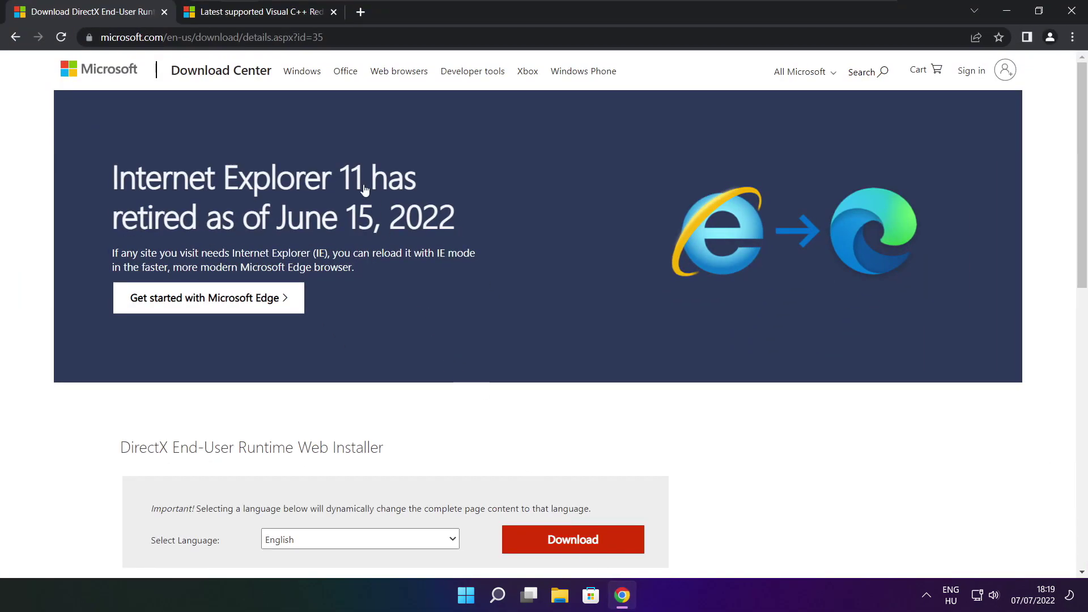
pyautogui.click(346, 38)
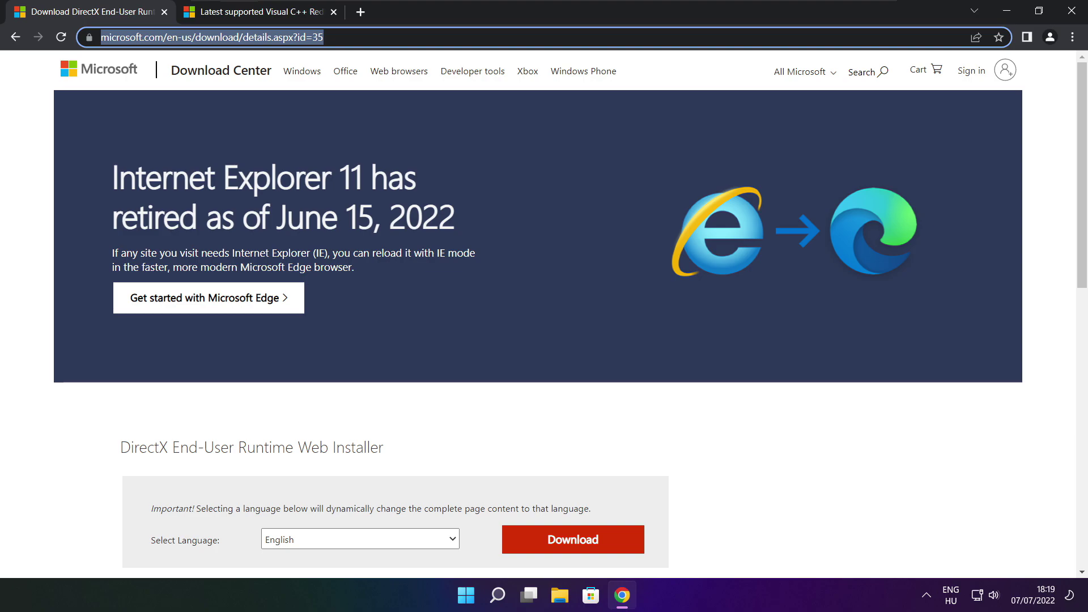
pyautogui.press('End')
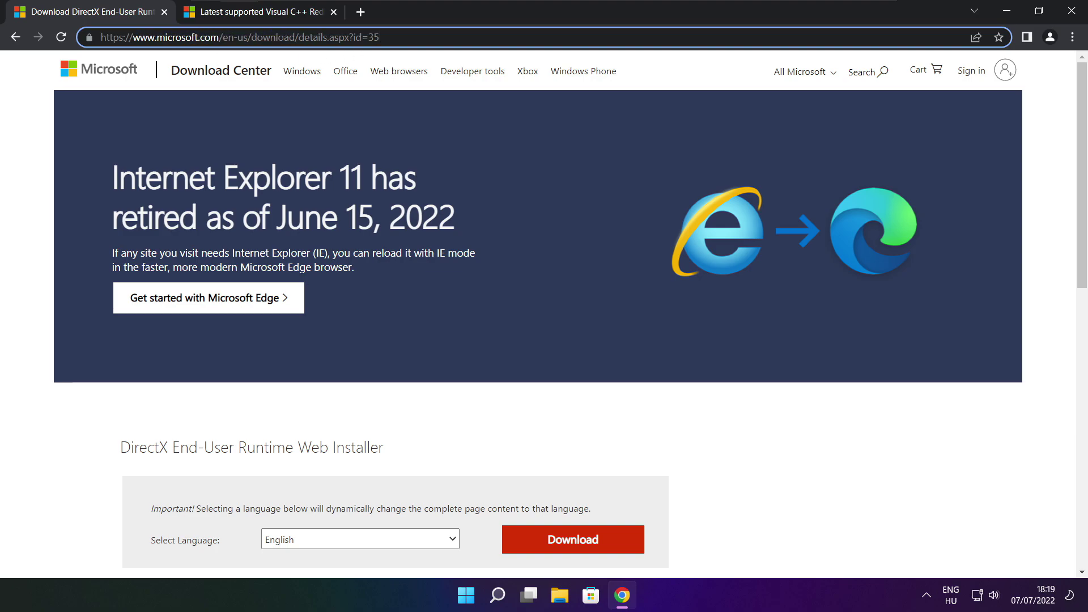
pyautogui.click(392, 409)
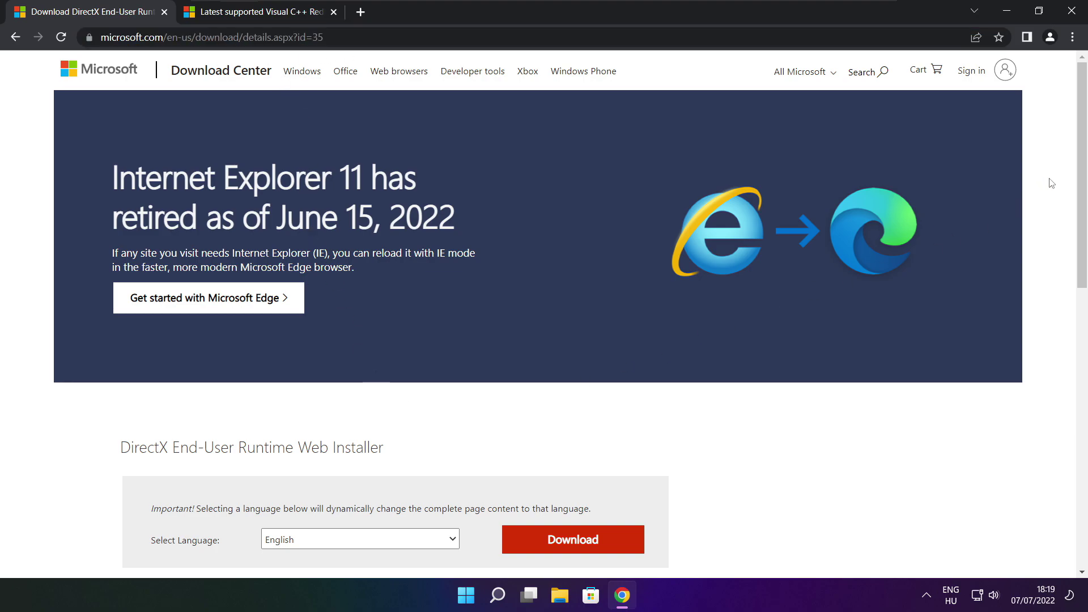
pyautogui.scroll(-3, 640, 271)
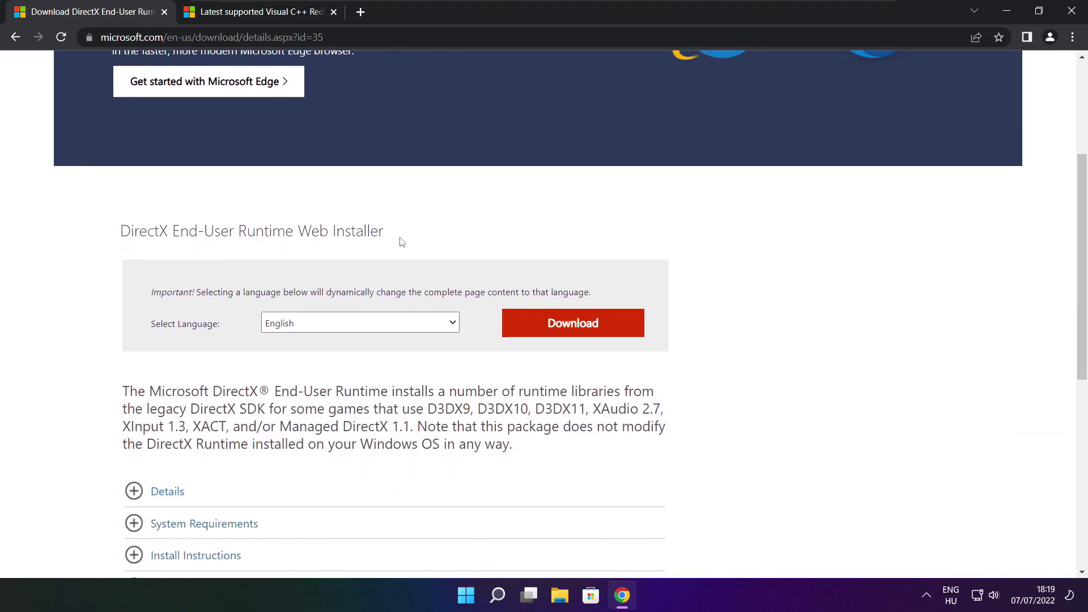
pyautogui.moveTo(403, 243); pyautogui.dragTo(465, 242)
pyautogui.click(578, 327)
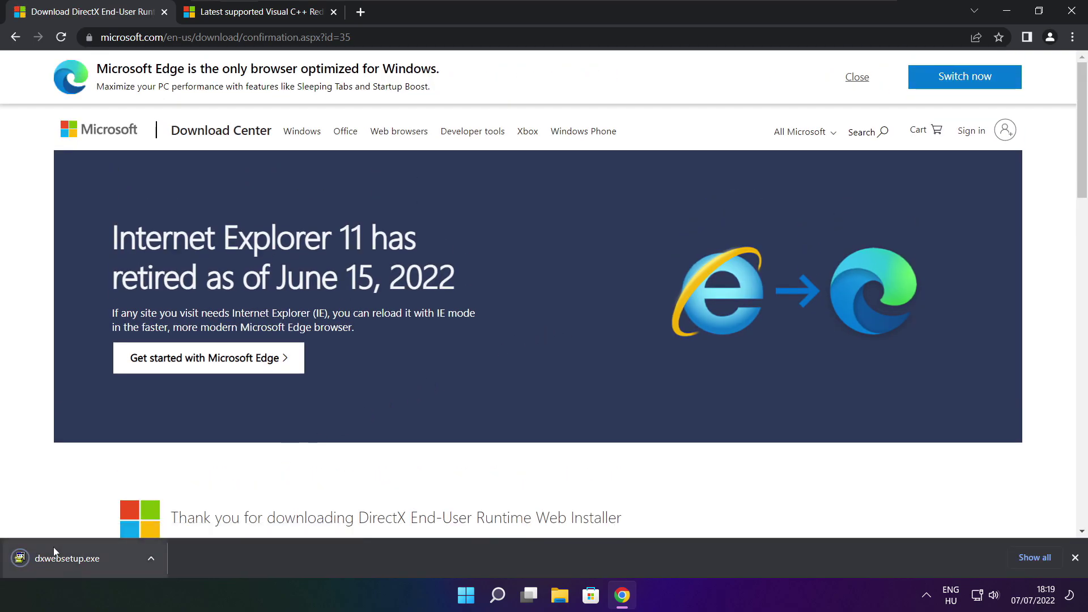
# Run dxwebsetup.exe, accept the licence, skip the Bing Bar offer, and finish installing.
pyautogui.click(103, 559)
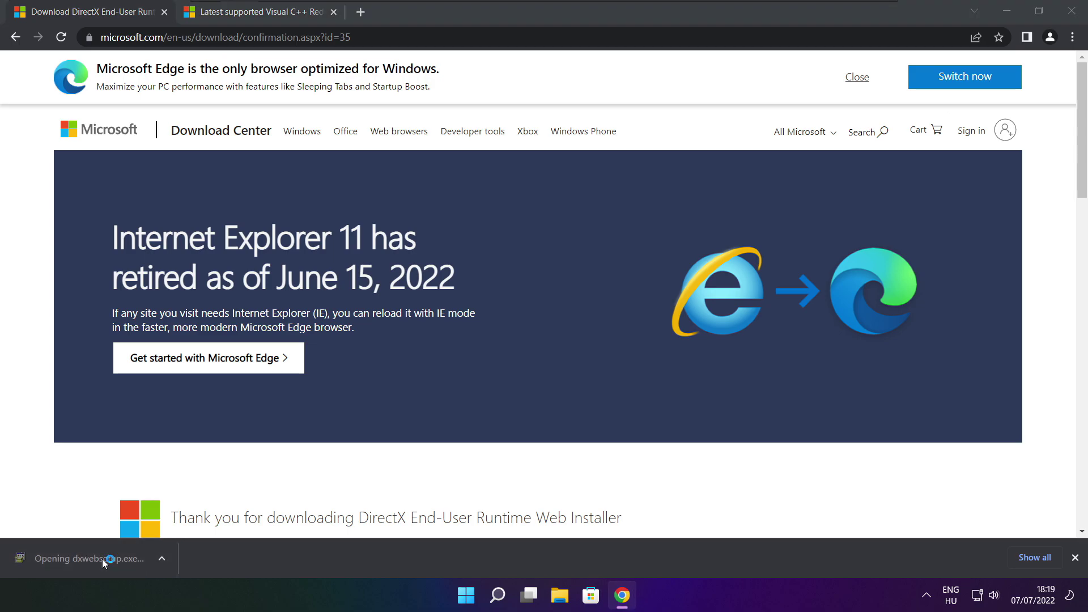
pyautogui.moveTo(232, 87); pyautogui.dragTo(521, 164)
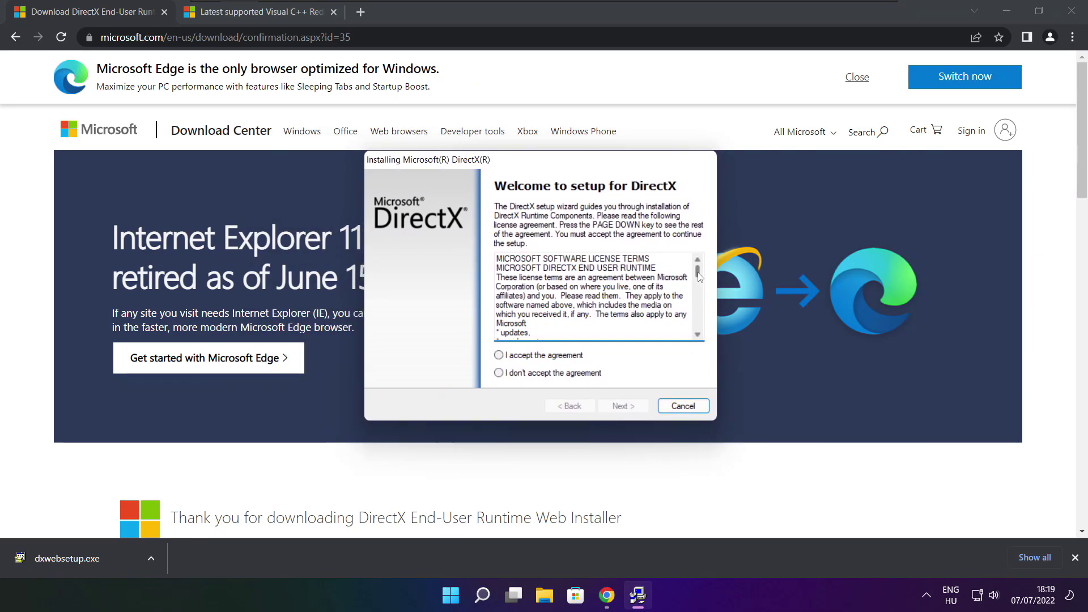
pyautogui.moveTo(698, 271); pyautogui.dragTo(698, 323)
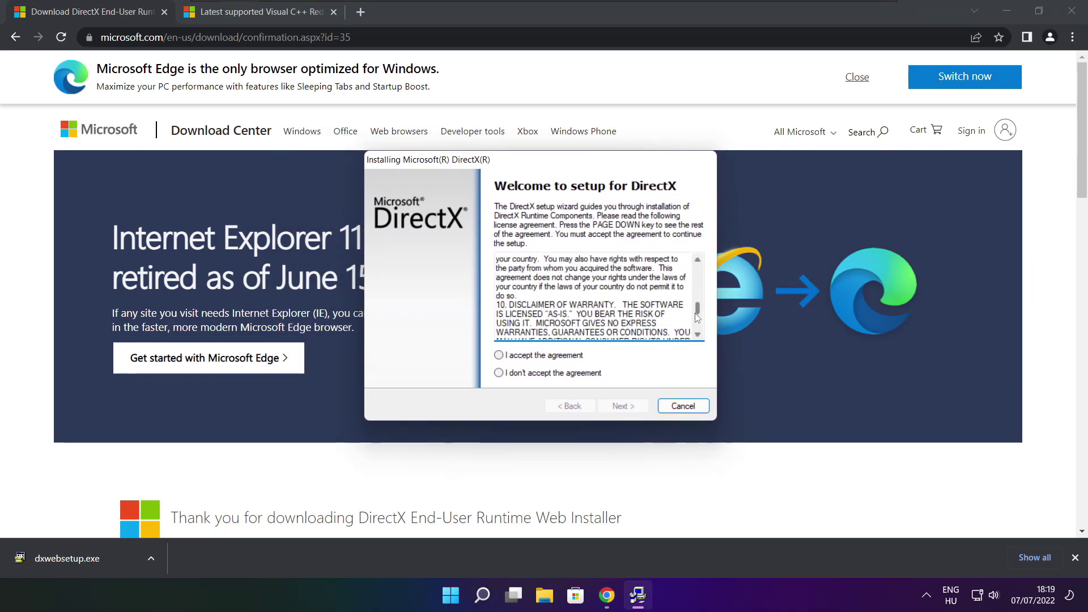
pyautogui.click(520, 358)
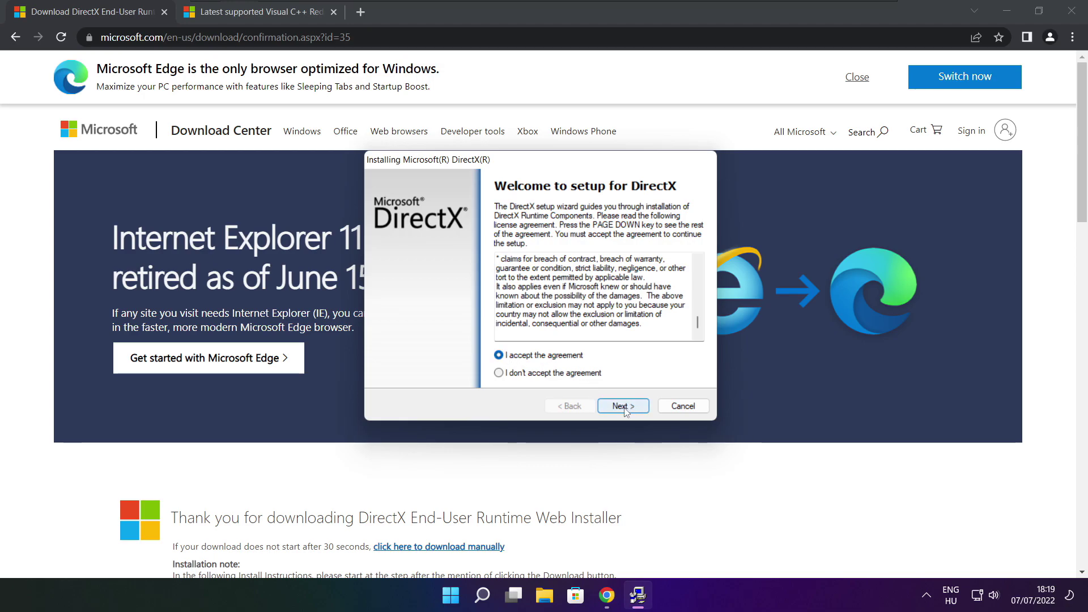
pyautogui.click(628, 408)
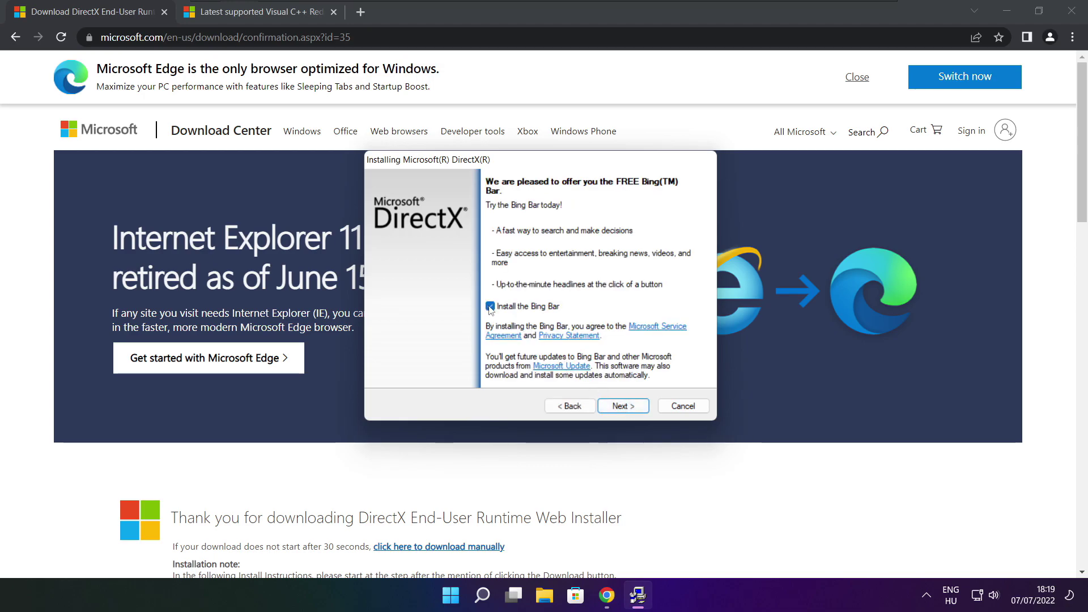
pyautogui.click(636, 408)
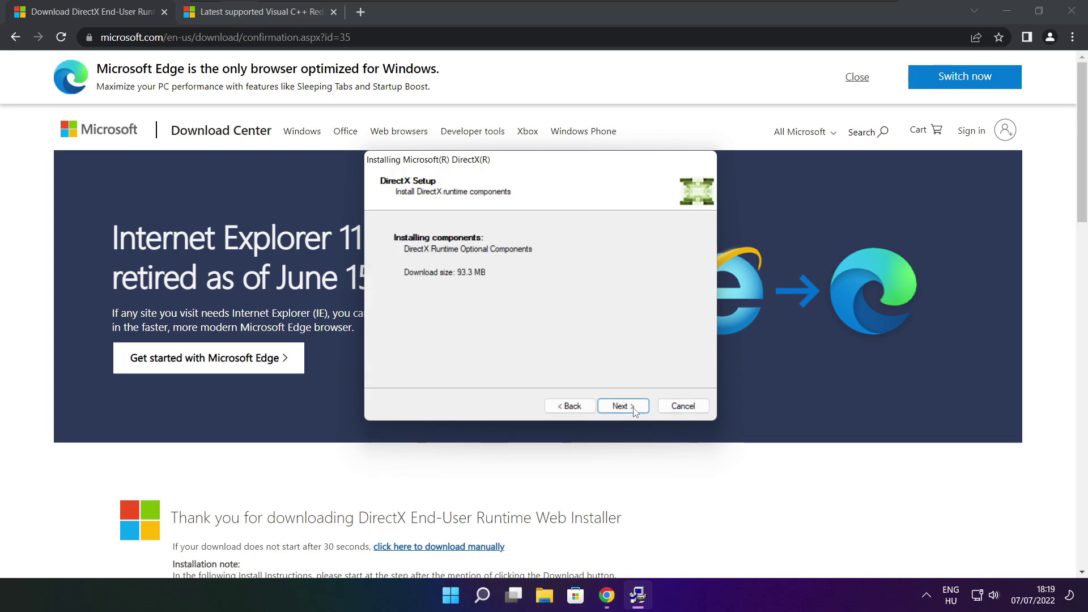
pyautogui.click(622, 408)
pyautogui.click(625, 408)
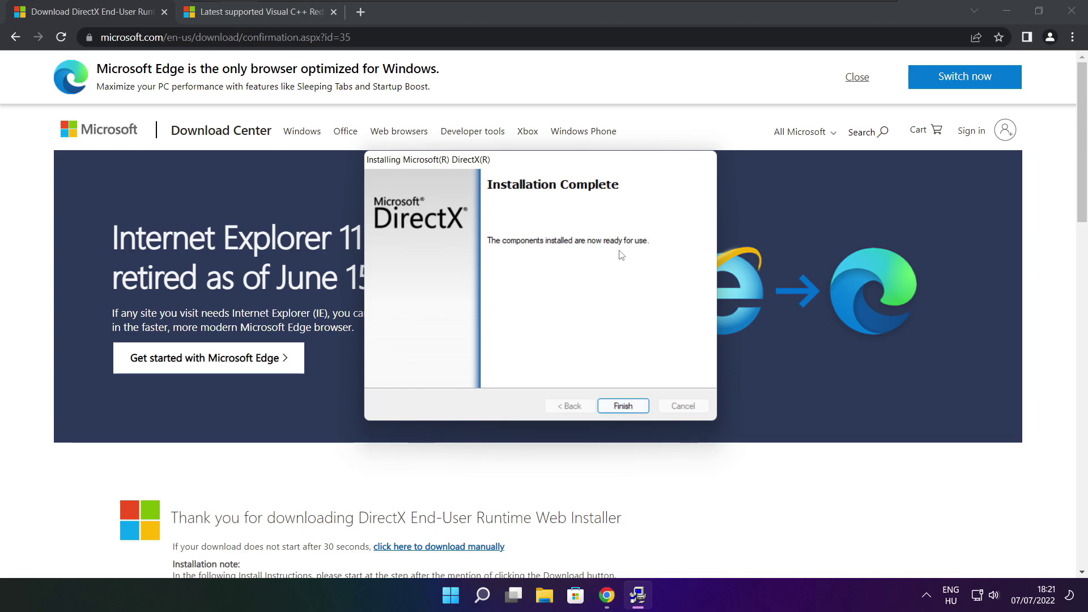
pyautogui.click(626, 408)
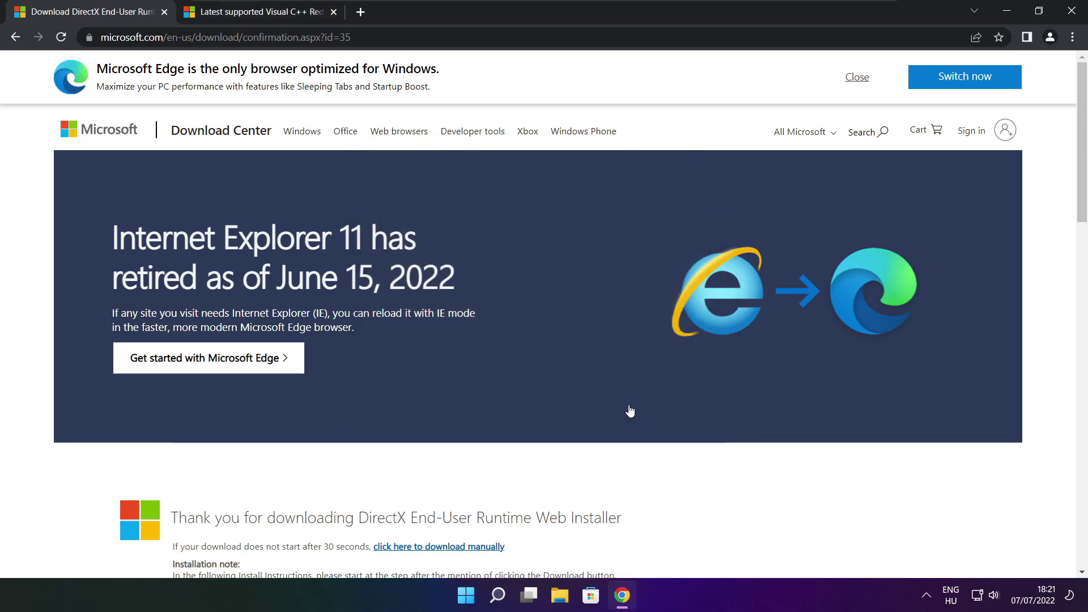
# Close the DirectX tab and locate the Visual Studio 2015–2022 redistributable table.
pyautogui.click(164, 11)
pyautogui.moveTo(469, 37)
pyautogui.mouseDown()
pyautogui.moveTo(100, 37)
pyautogui.moveTo(469, 37)
pyautogui.mouseUp()
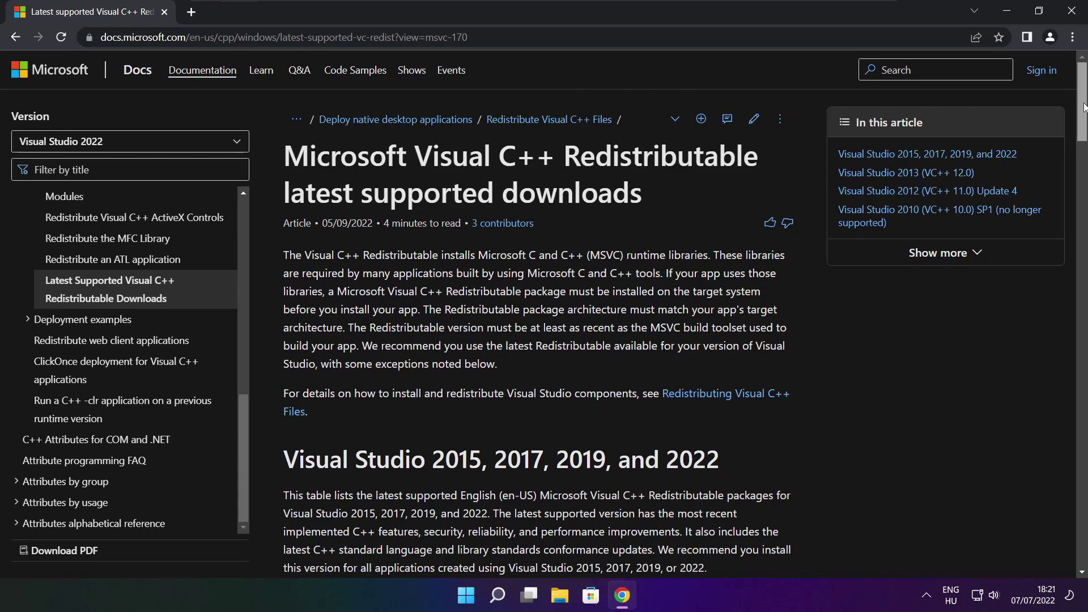
pyautogui.moveTo(1084, 106); pyautogui.dragTo(1070, 160)
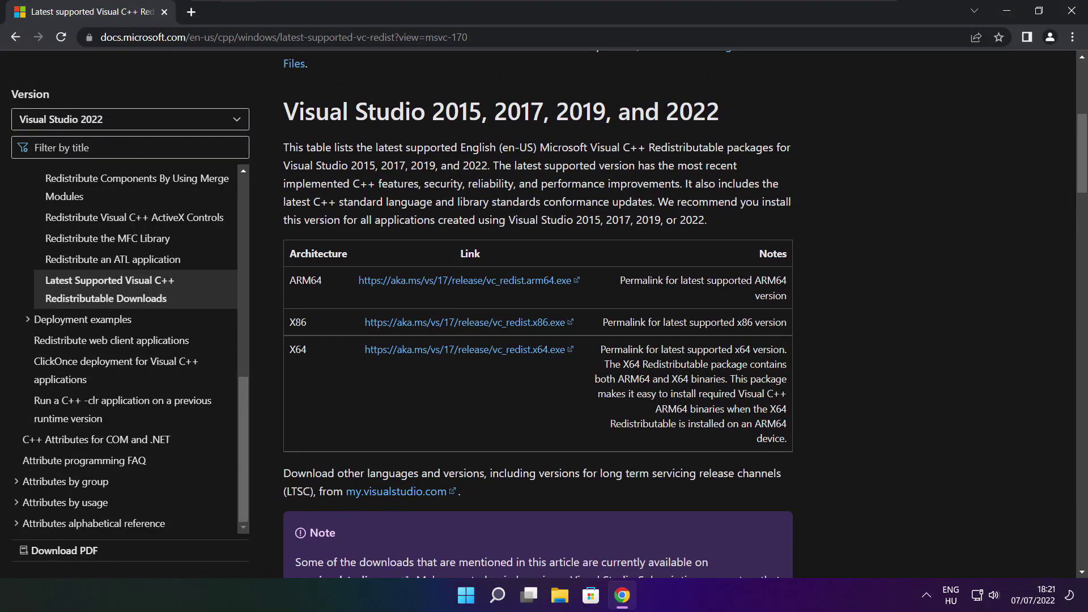
pyautogui.moveTo(290, 280); pyautogui.dragTo(732, 385)
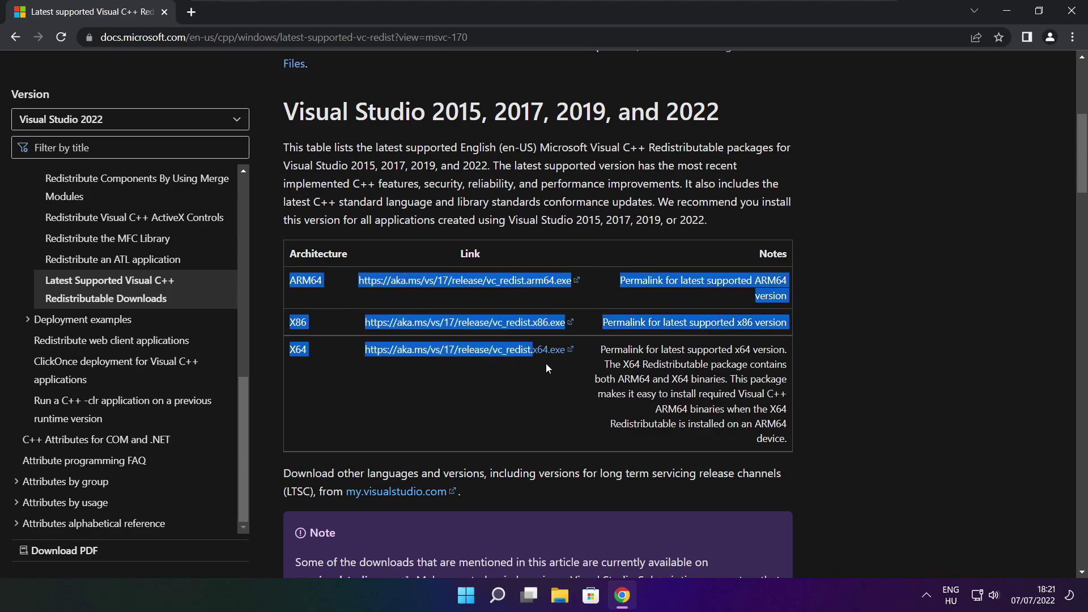
pyautogui.click(731, 390)
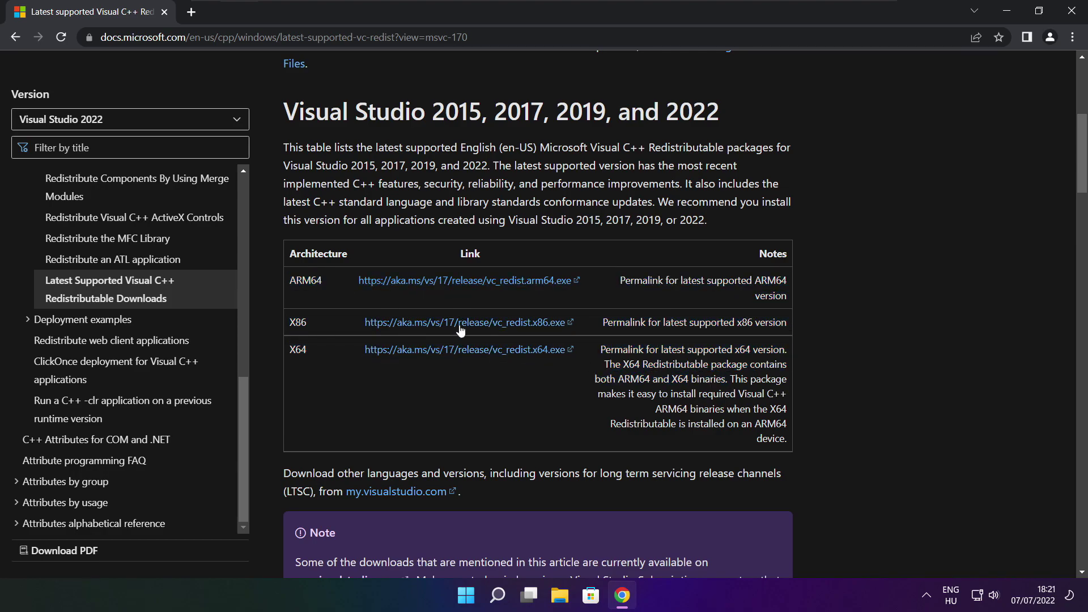
# Download the ARM64, x86 and x64 VC_redist installers and launch VC_redist.arm64.exe.
pyautogui.click(450, 286)
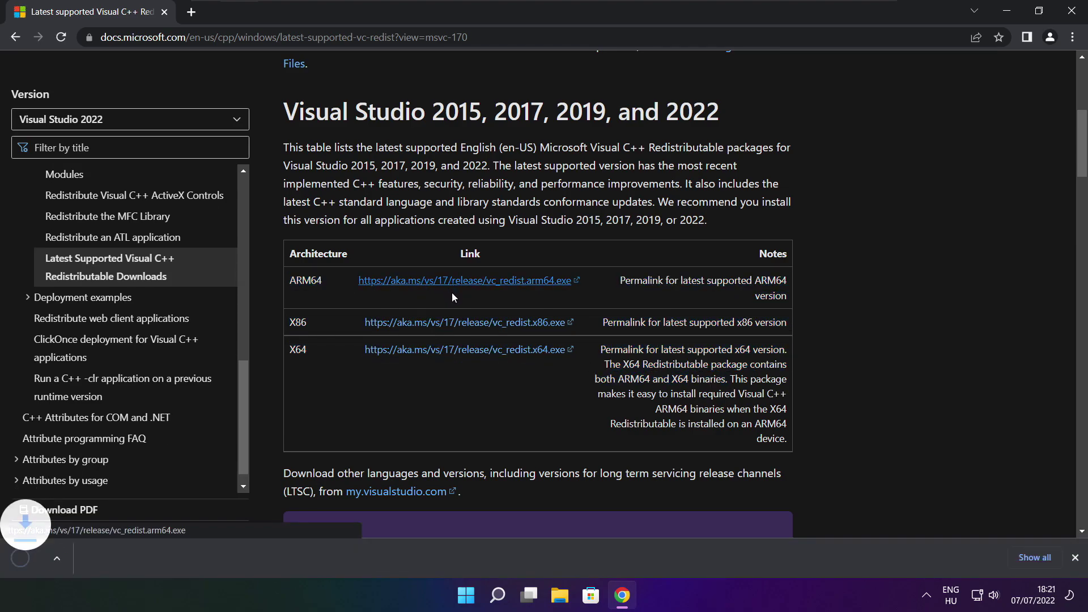
pyautogui.click(450, 328)
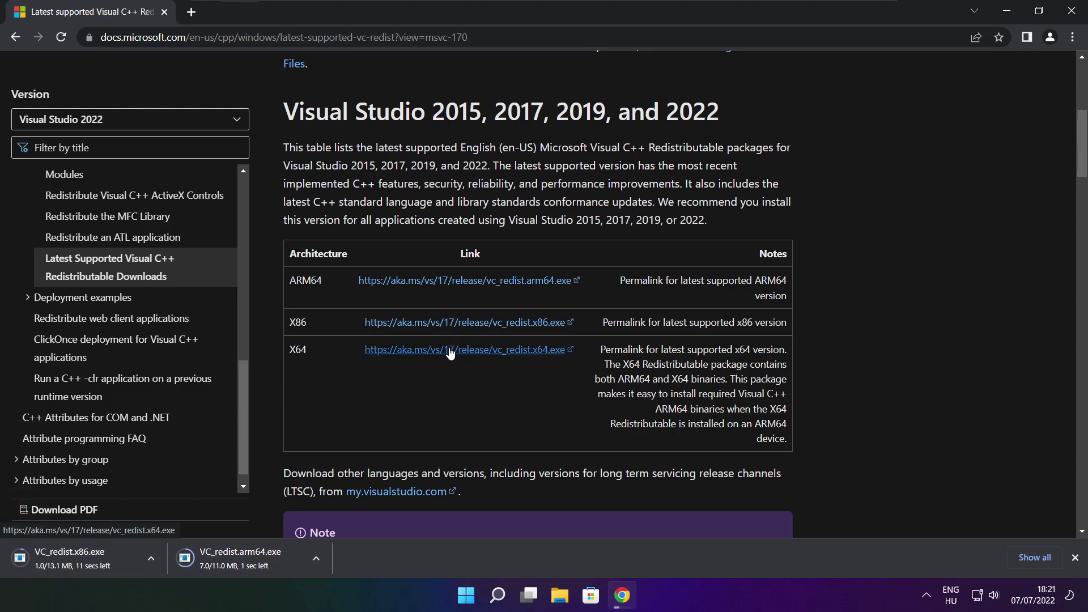
pyautogui.click(449, 351)
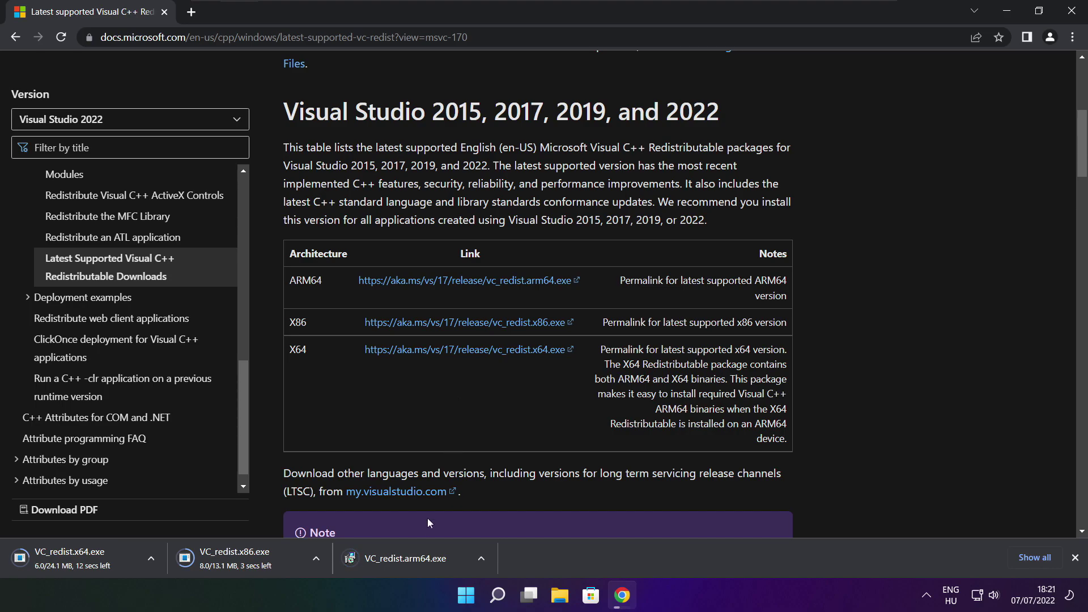
pyautogui.click(414, 560)
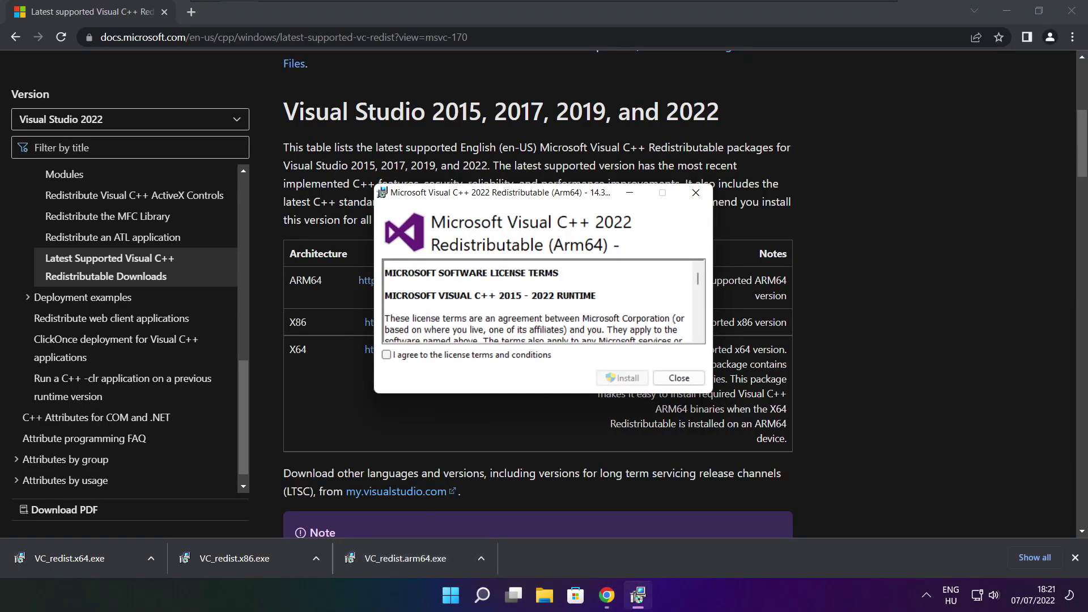
pyautogui.moveTo(698, 280); pyautogui.dragTo(698, 330)
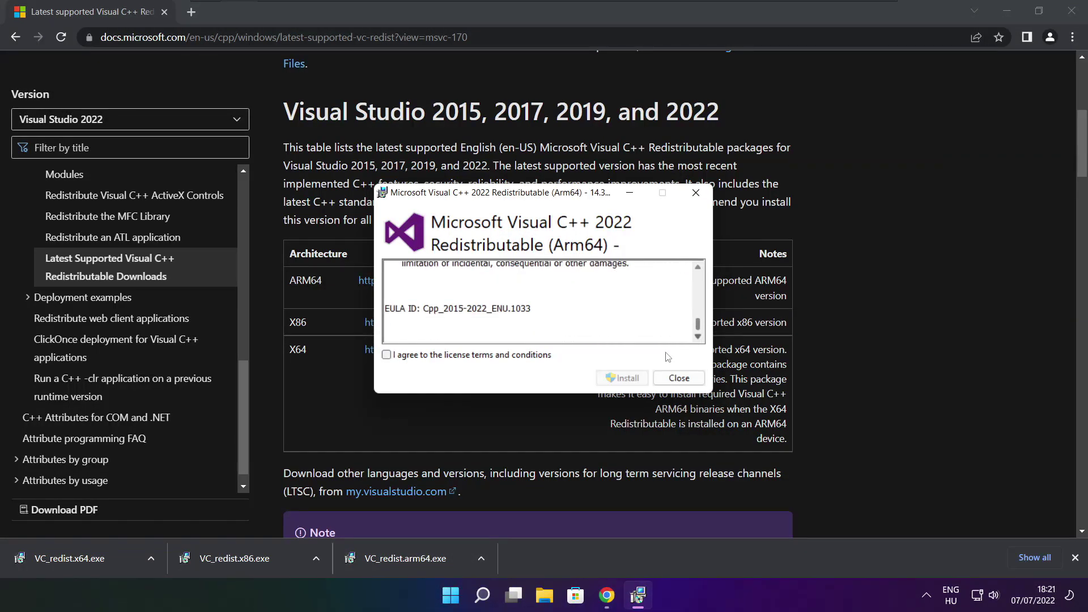
# Accept the ARM64 licence, install, and close the unsupported-processor Setup Failed screen.
pyautogui.click(387, 356)
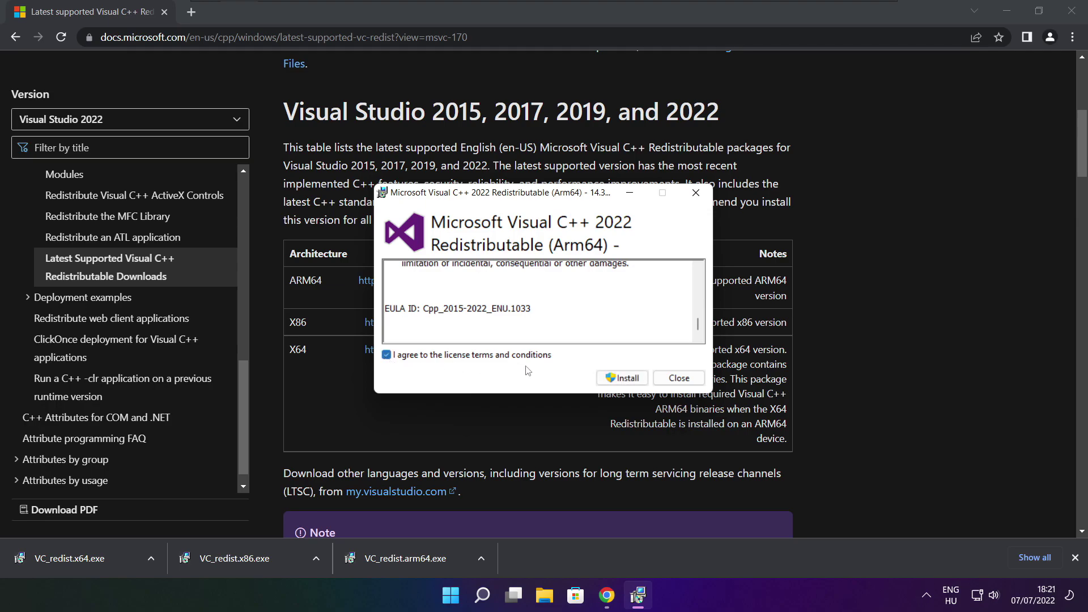
pyautogui.click(618, 381)
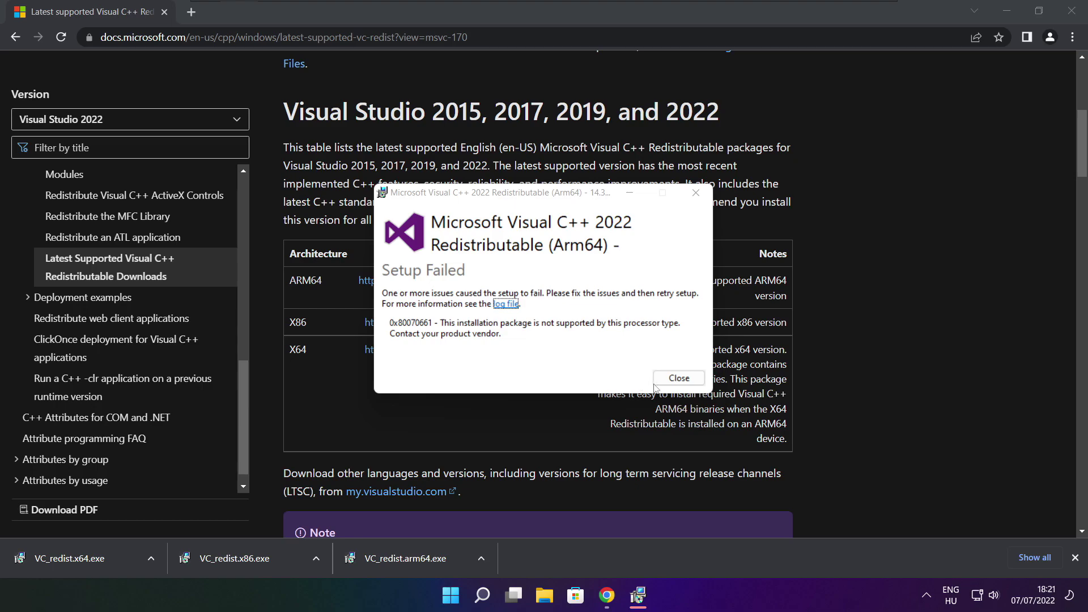
pyautogui.click(672, 380)
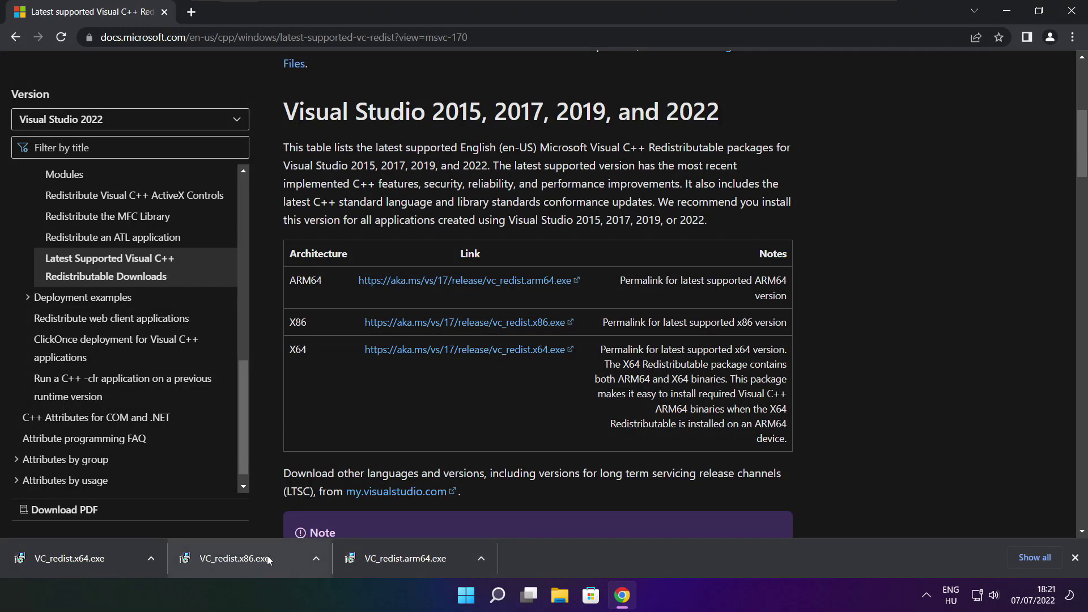
# Install the x86 Visual C++ Redistributable from VC_redist.x86.exe and close its installer.
pyautogui.click(255, 558)
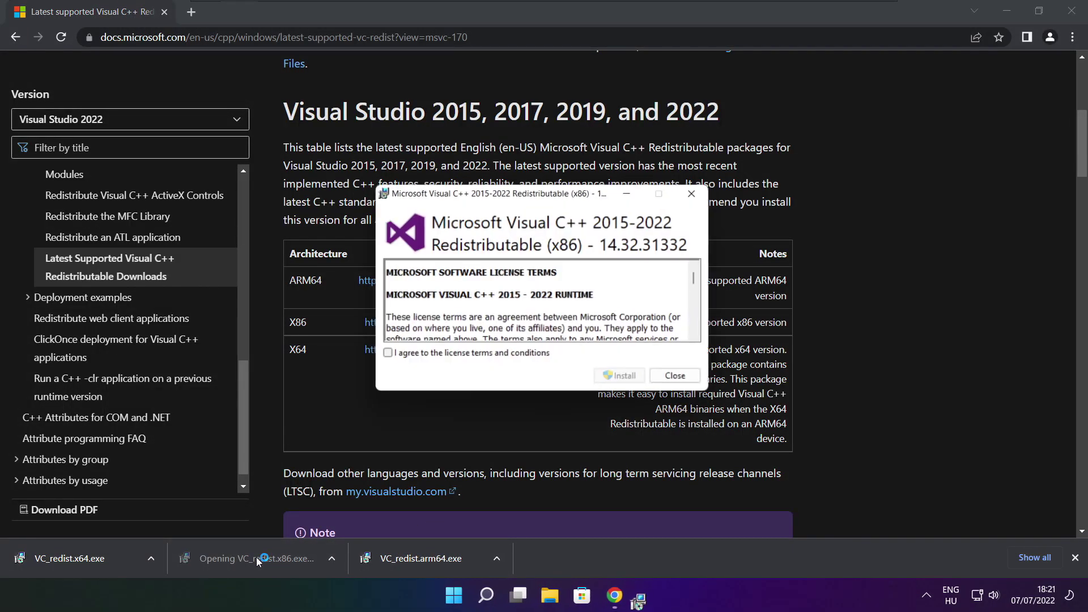
pyautogui.moveTo(703, 283); pyautogui.dragTo(703, 330)
pyautogui.click(387, 356)
pyautogui.click(624, 378)
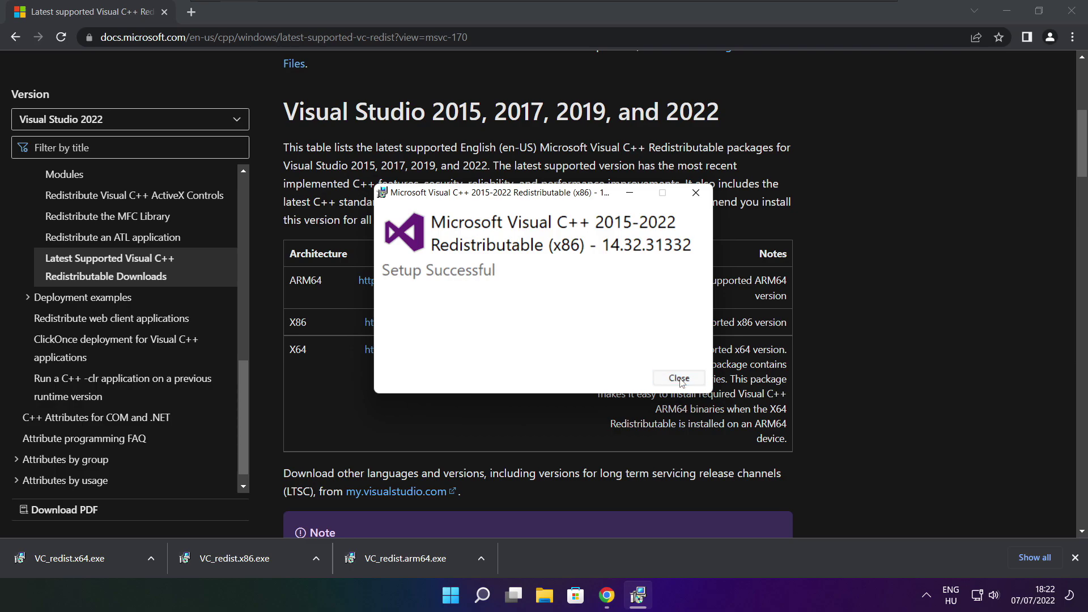
pyautogui.click(680, 378)
# Install the x64 Visual C++ Redistributable from VC_redist.x64.exe and close its installer.
pyautogui.click(87, 559)
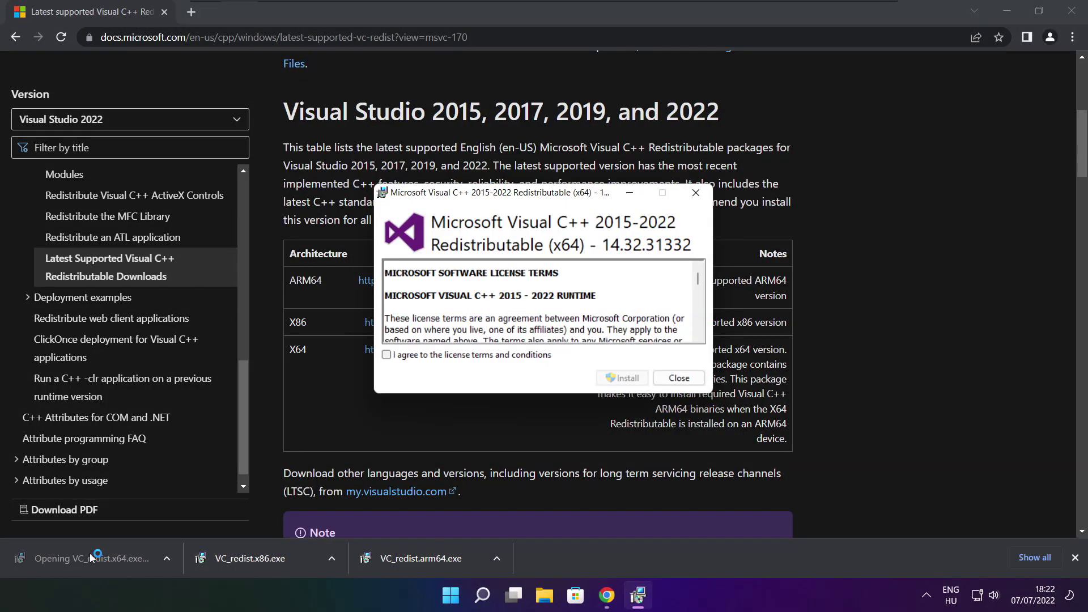
pyautogui.scroll(-3, 699, 295)
pyautogui.moveTo(699, 294); pyautogui.dragTo(700, 336)
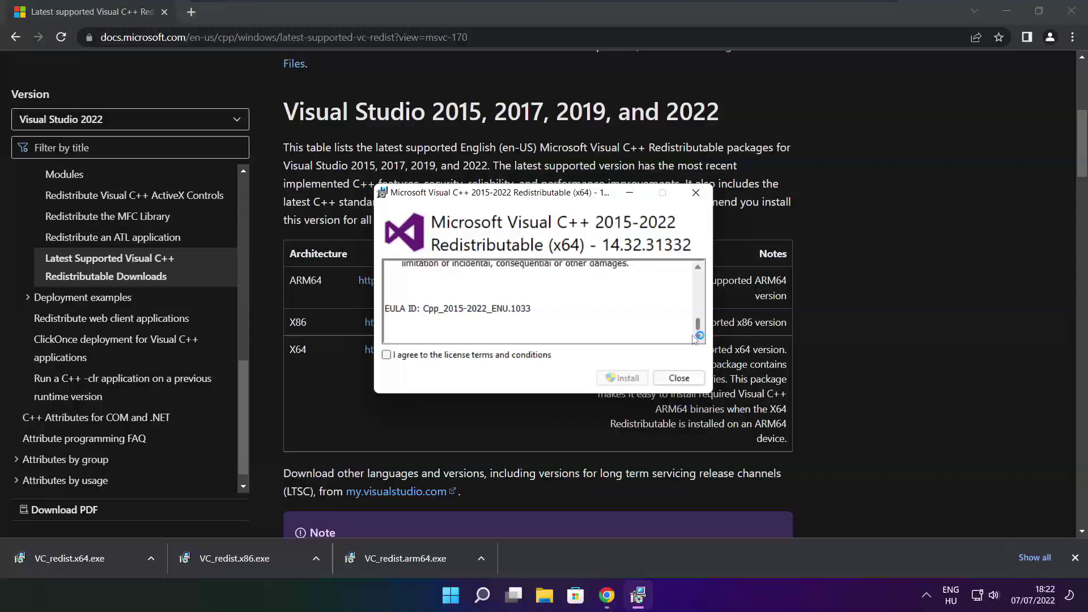
pyautogui.click(387, 355)
pyautogui.click(623, 379)
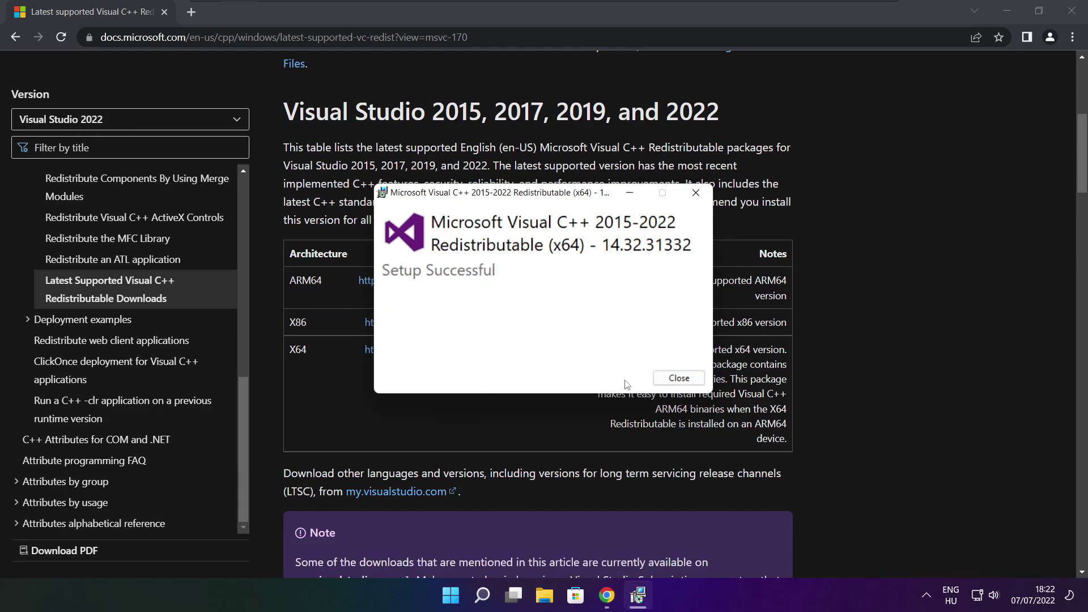
pyautogui.click(679, 379)
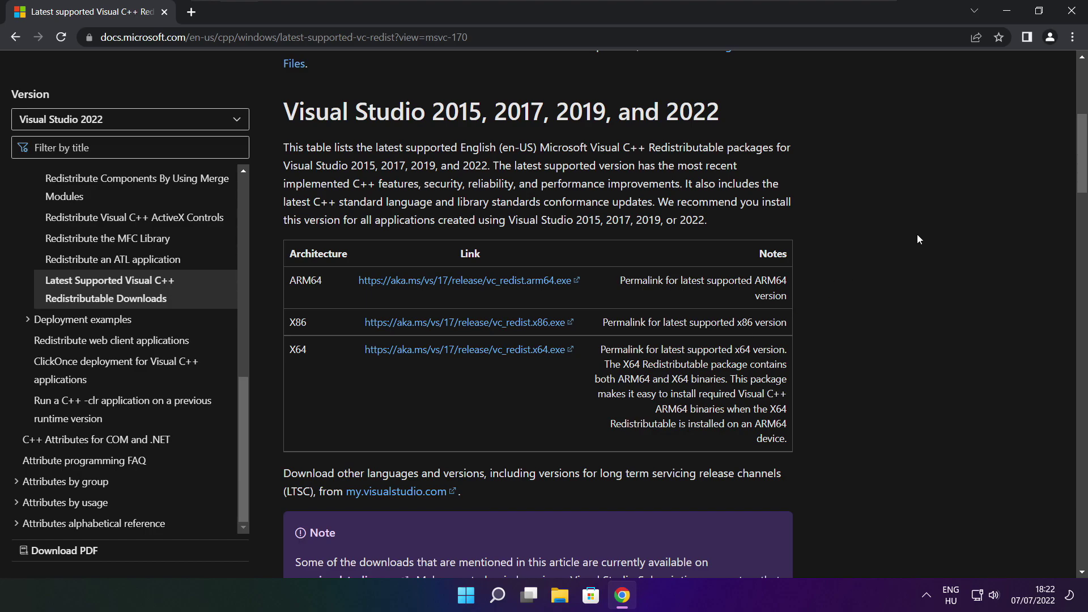
# Close Chrome and bring up Task Manager's Startup apps list.
pyautogui.click(1074, 14)
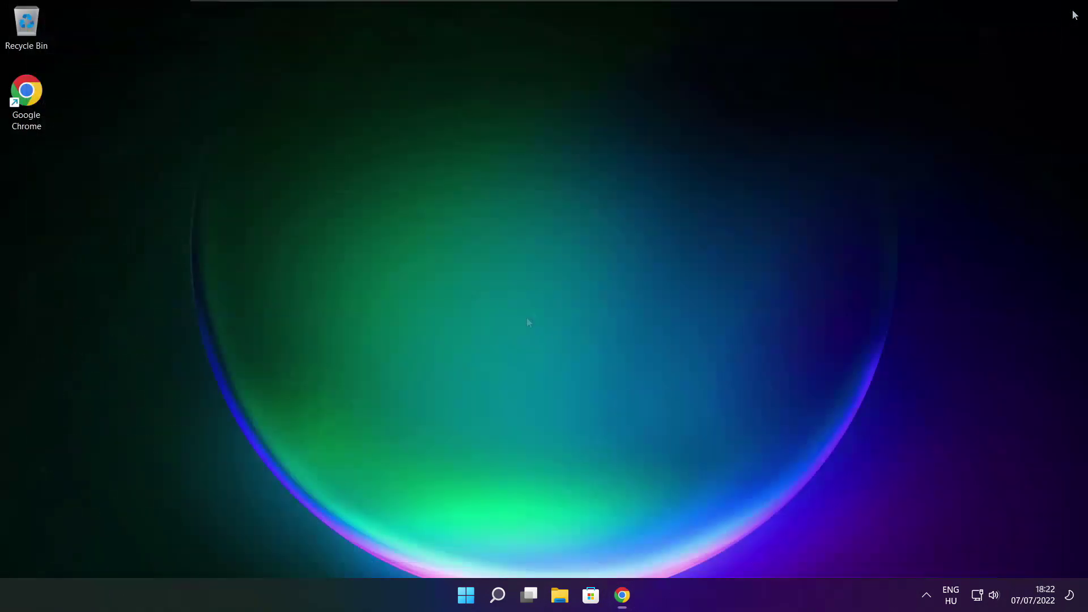
pyautogui.rightClick(467, 597)
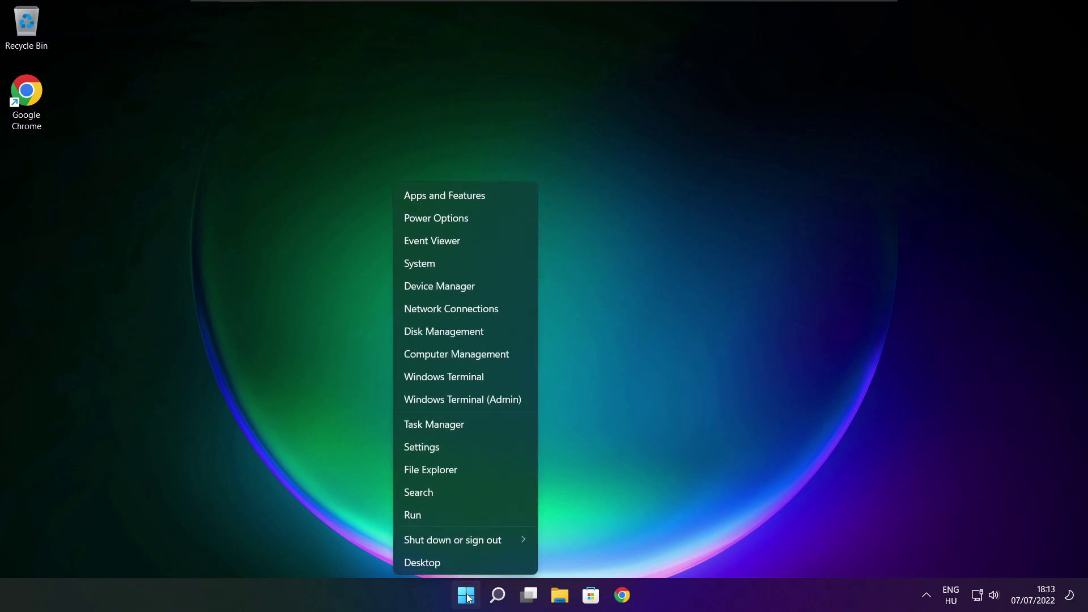
pyautogui.click(468, 425)
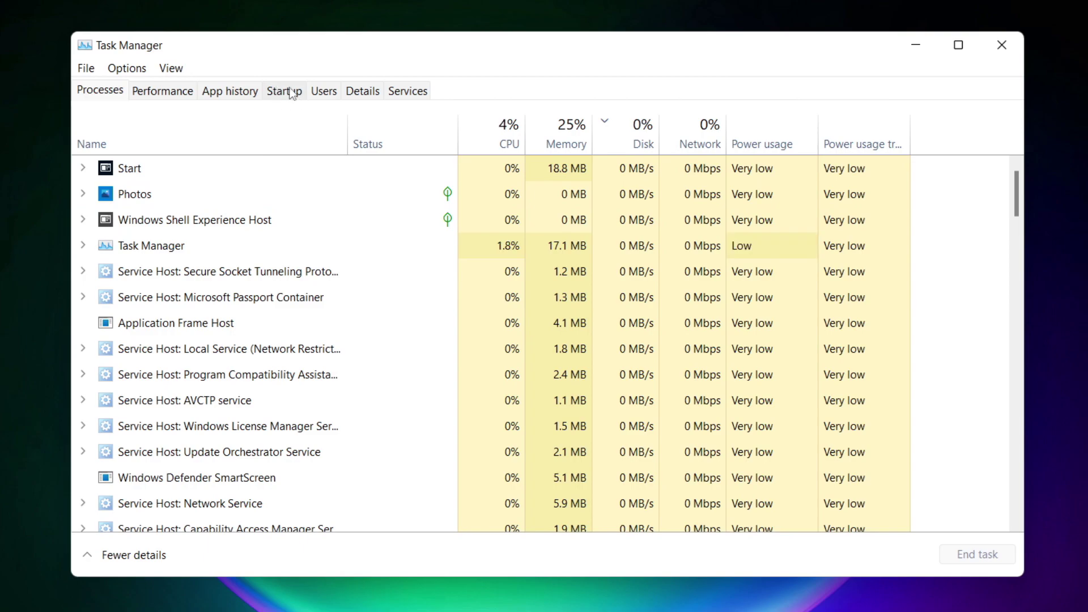
pyautogui.click(288, 96)
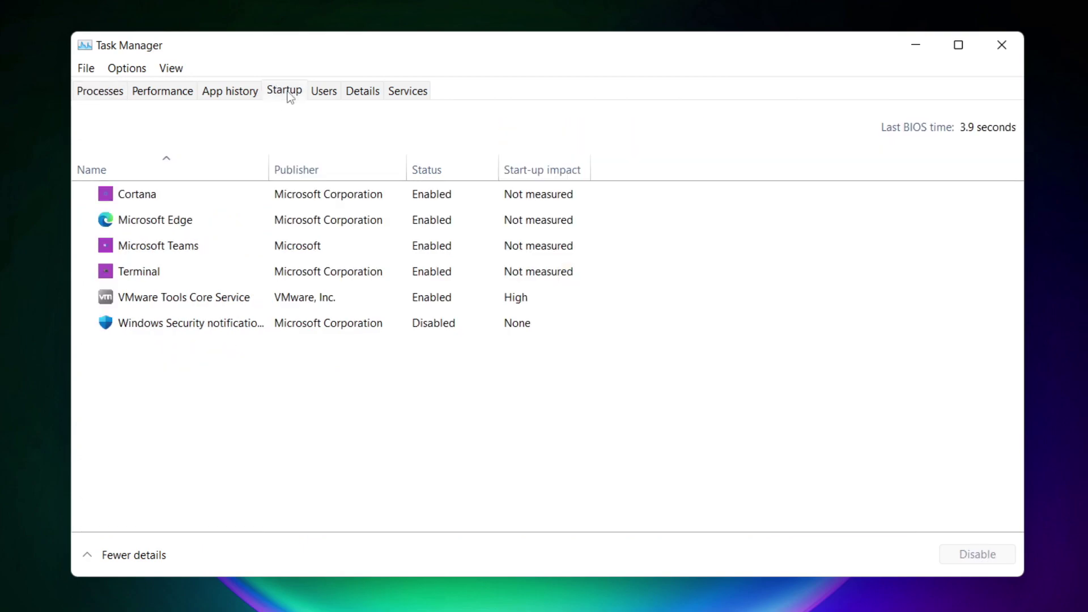
# Disable Cortana, Microsoft Edge, Microsoft Teams and Terminal at startup, leaving VMware Tools enabled.
pyautogui.click(305, 199)
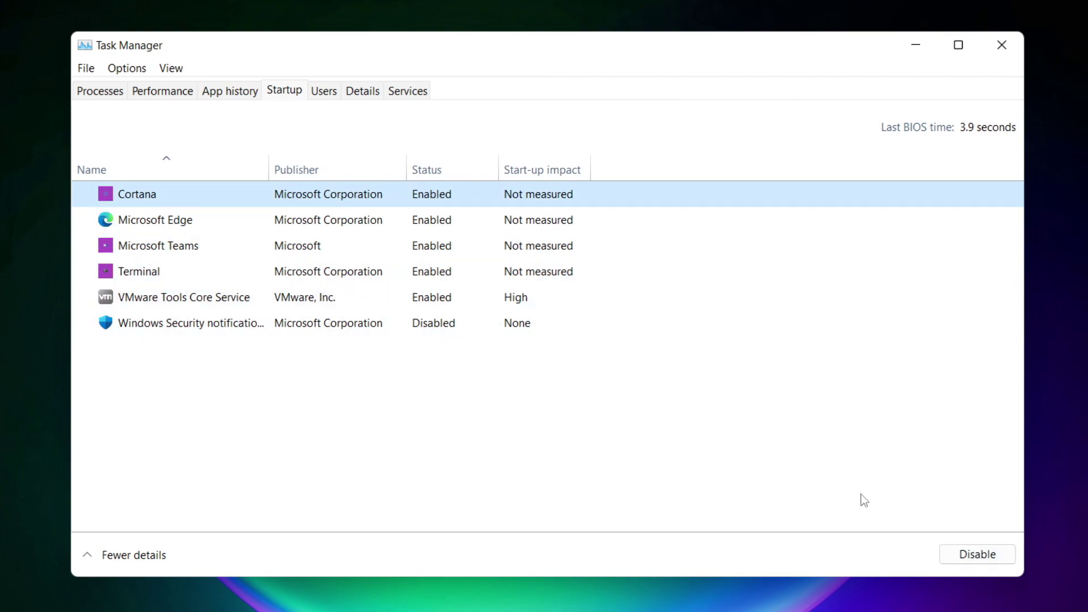
pyautogui.click(977, 560)
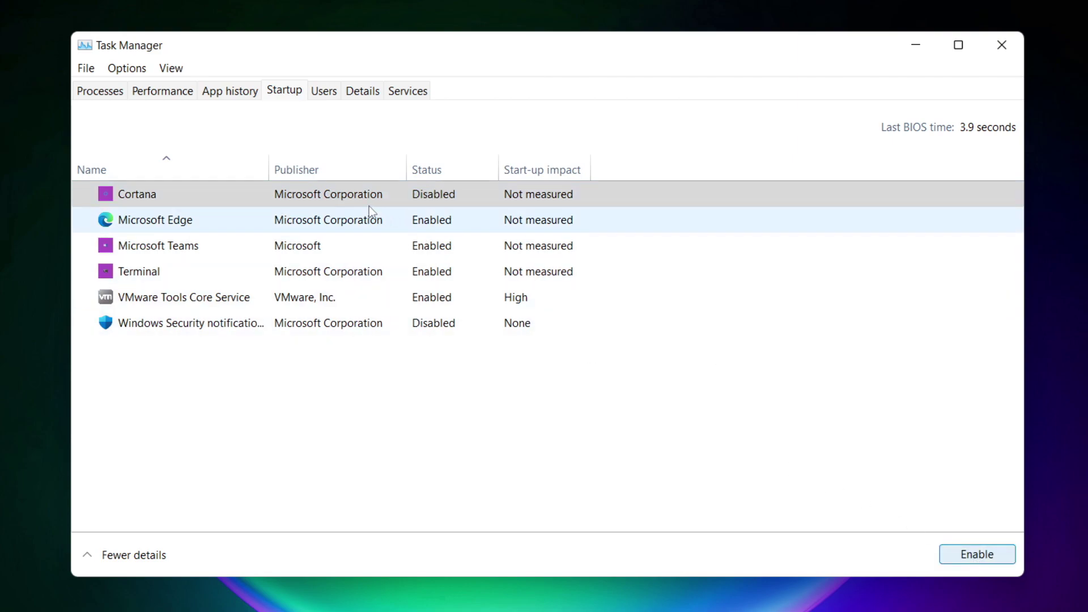
pyautogui.click(285, 227)
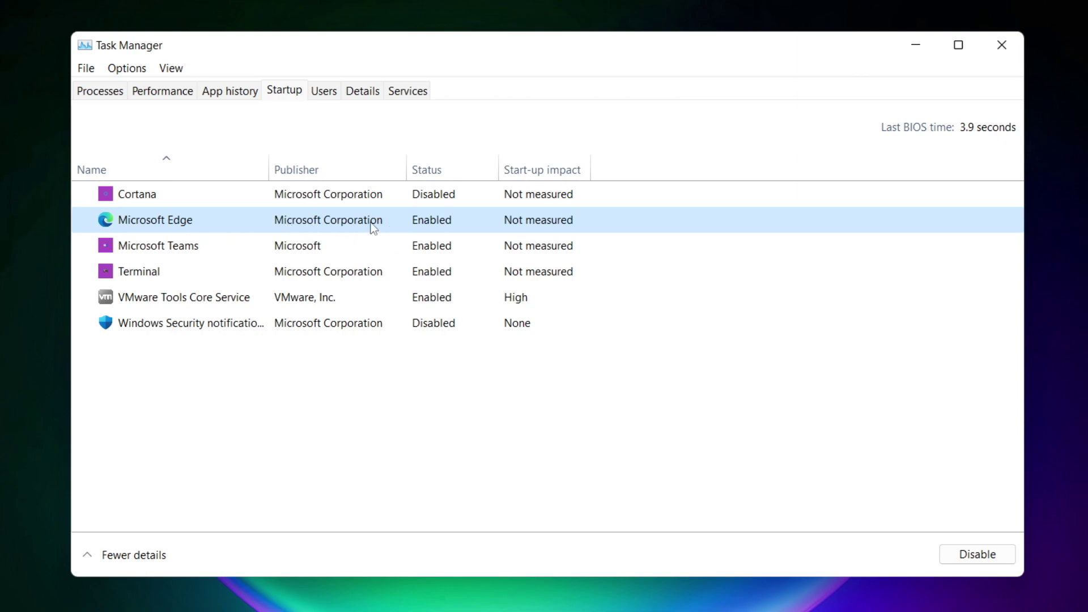
pyautogui.click(970, 558)
pyautogui.click(448, 247)
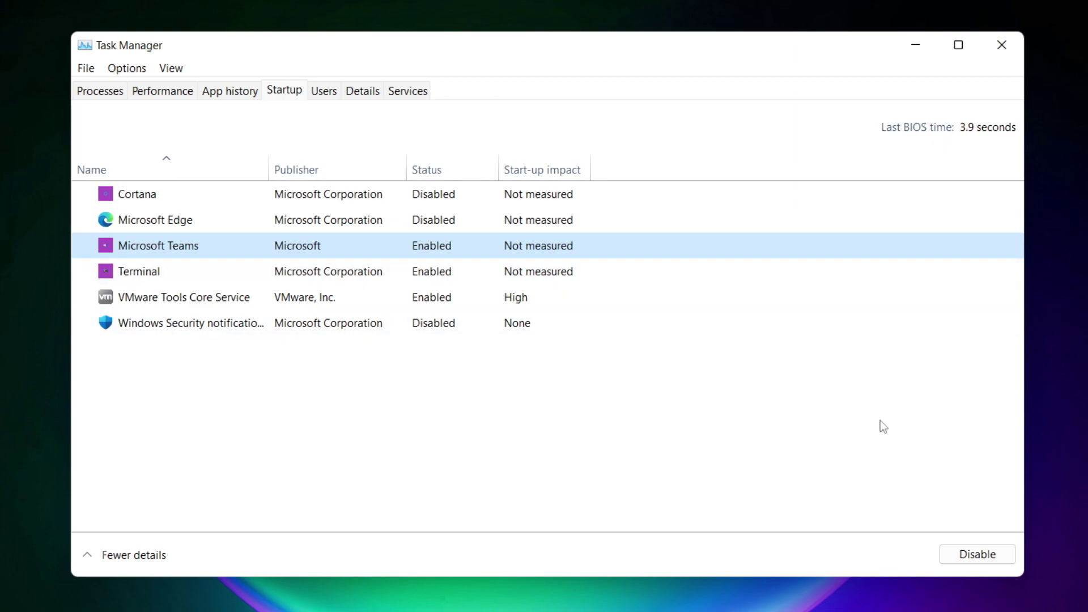
pyautogui.click(991, 557)
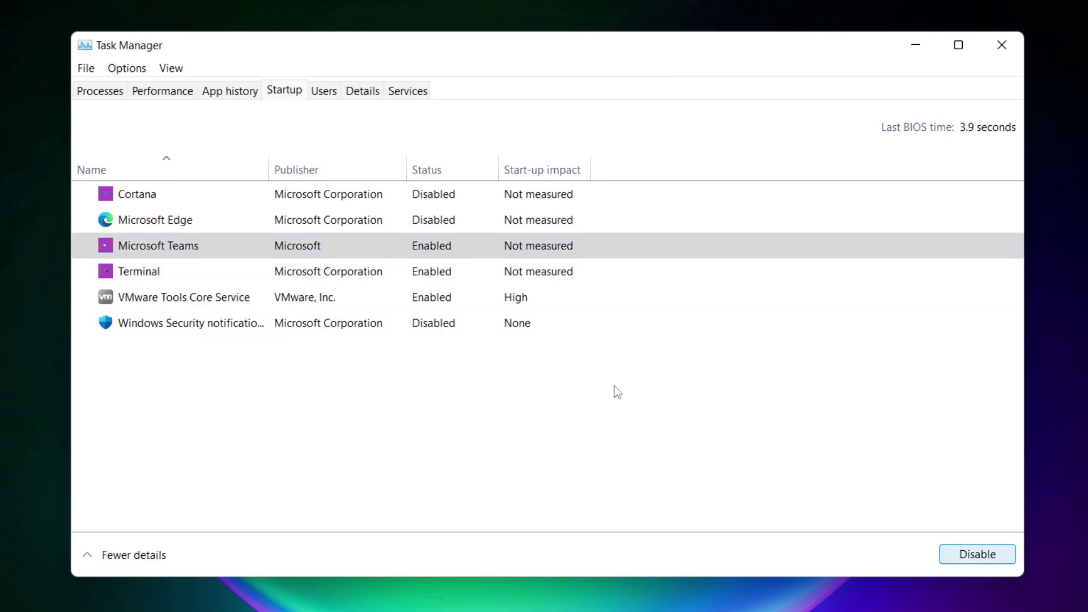
pyautogui.click(362, 277)
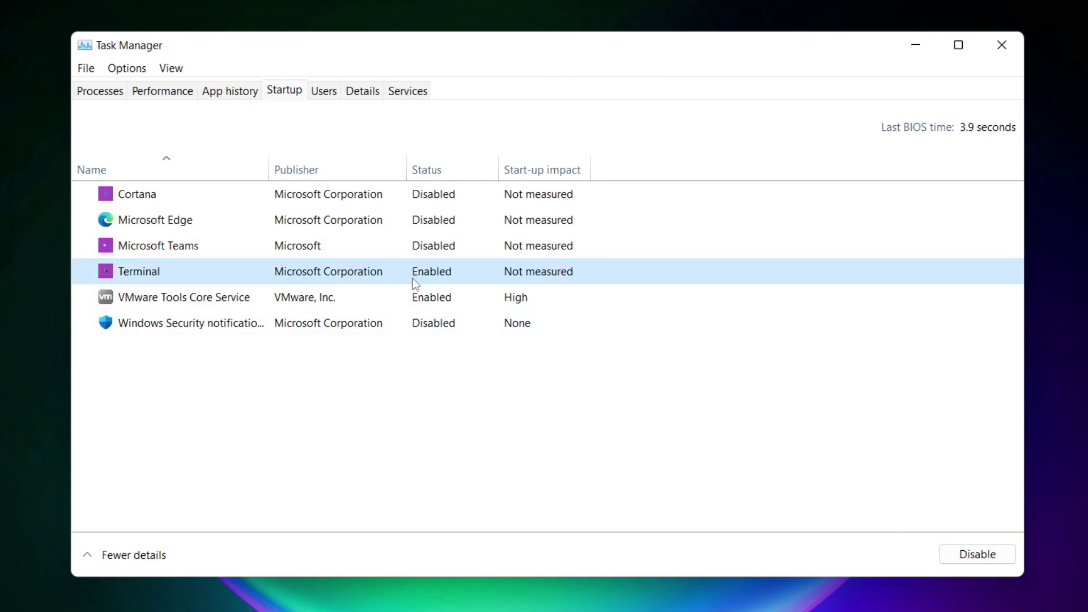
pyautogui.click(995, 560)
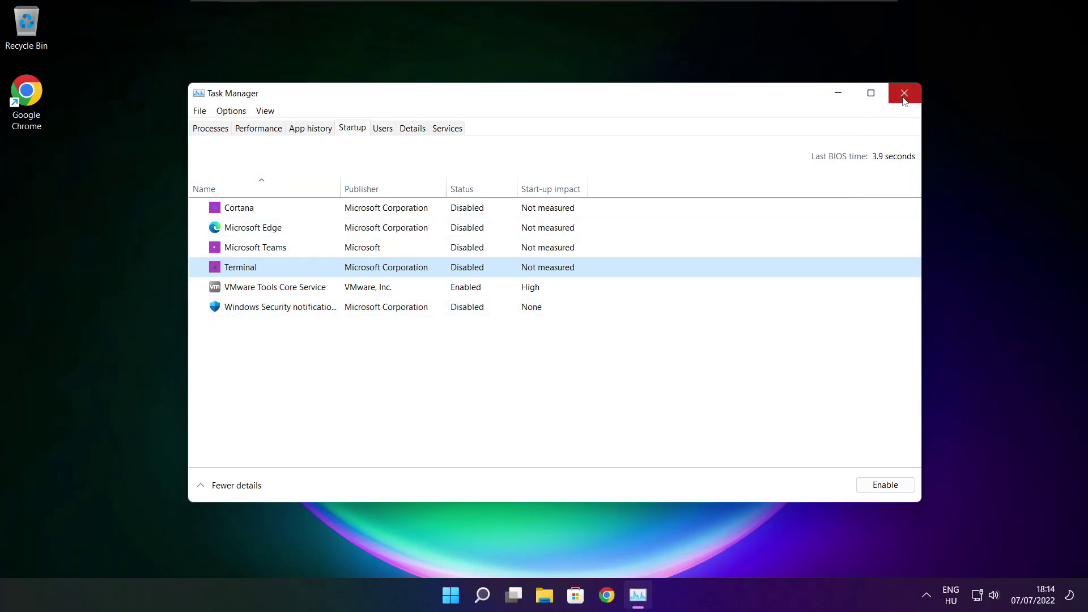
# Close Task Manager and run Command Prompt as administrator from a 'cmd' search.
pyautogui.click(903, 96)
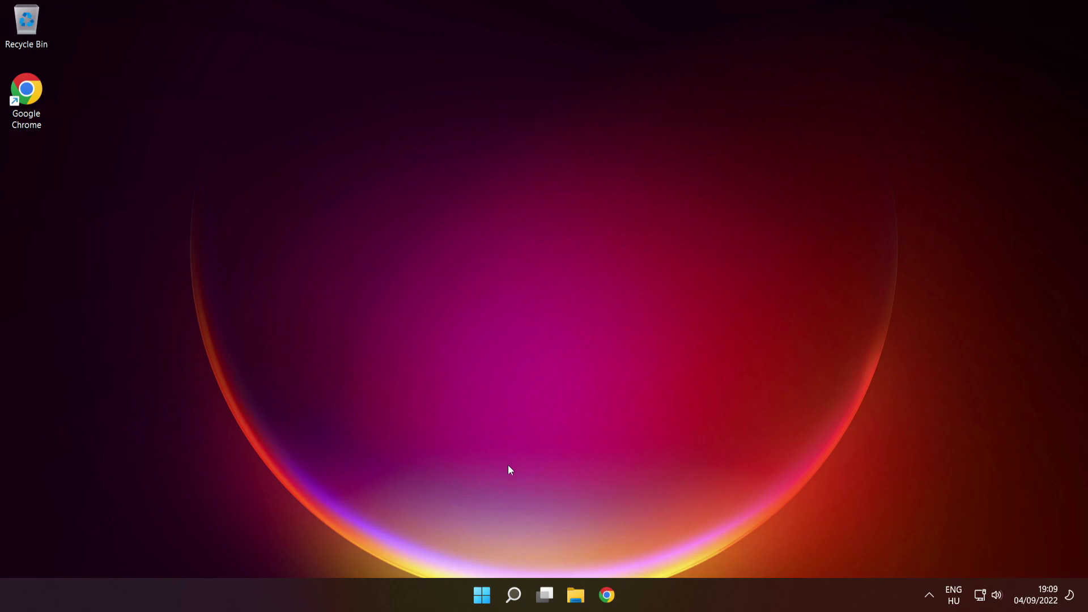
pyautogui.moveTo(482, 596)
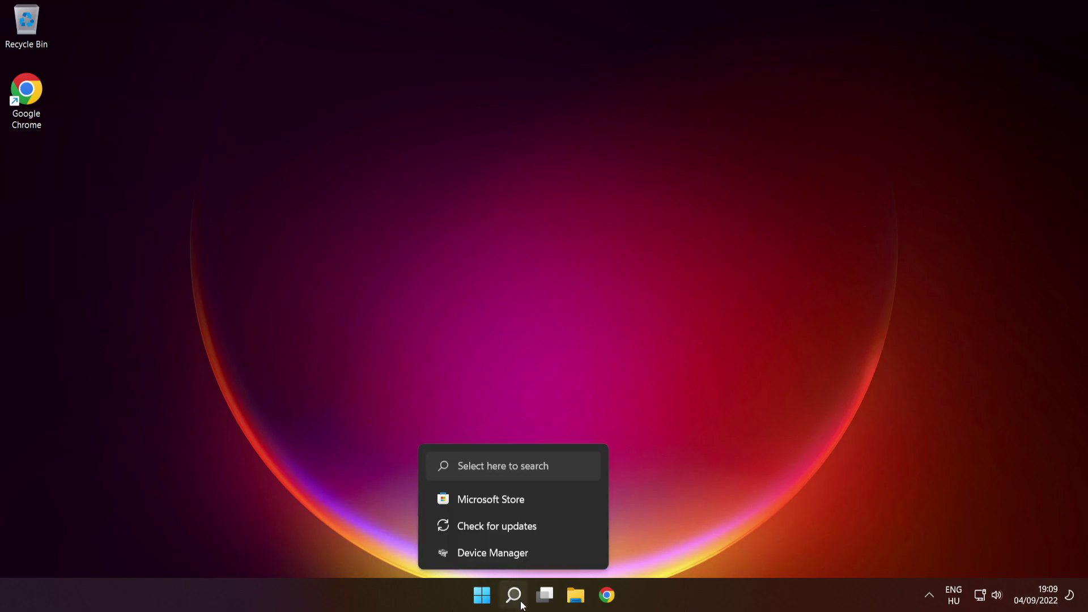
pyautogui.click(514, 595)
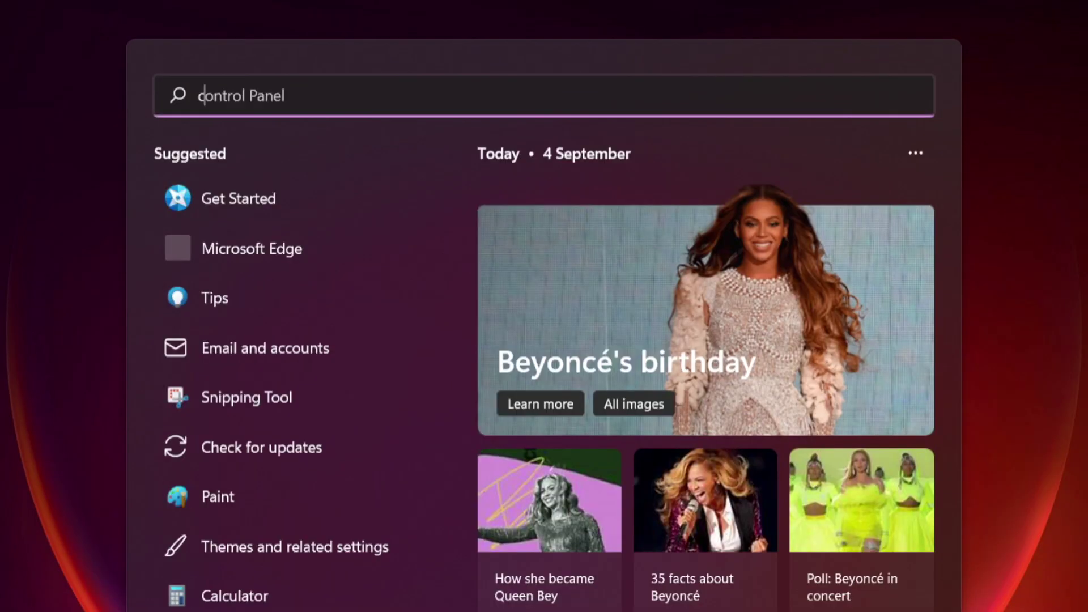
pyautogui.write('cmd')
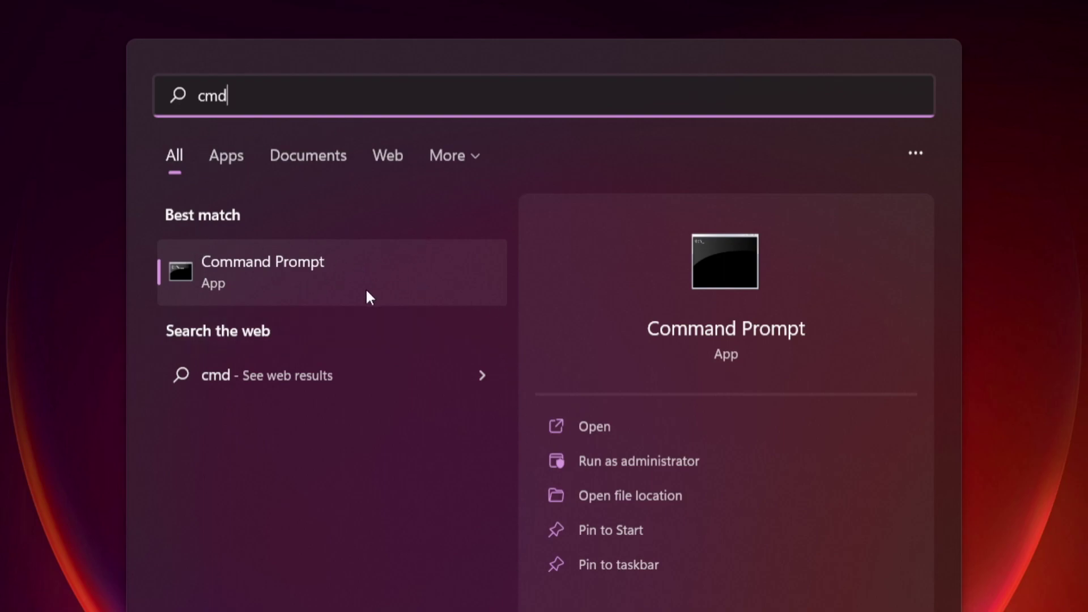
pyautogui.rightClick(398, 270)
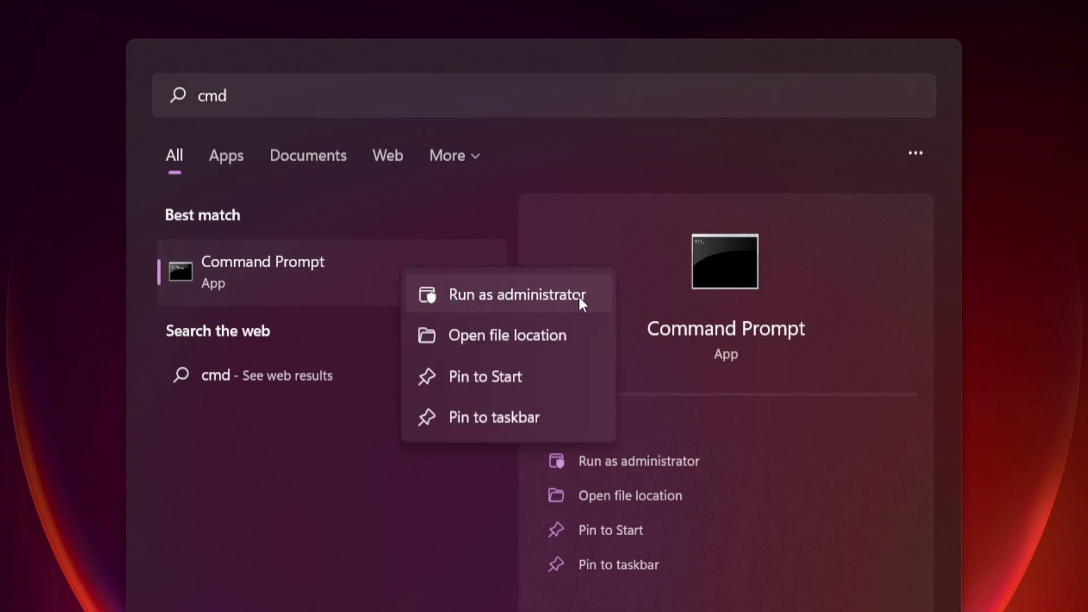
pyautogui.click(518, 294)
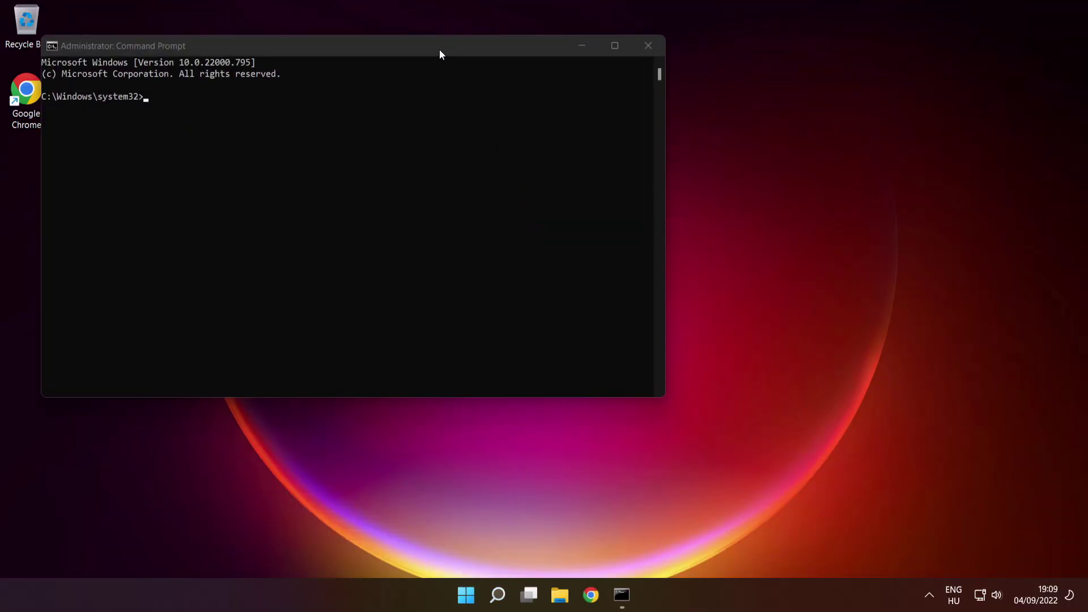
# Move the Command Prompt window toward the centre of the screen.
pyautogui.moveTo(438, 47); pyautogui.dragTo(626, 136)
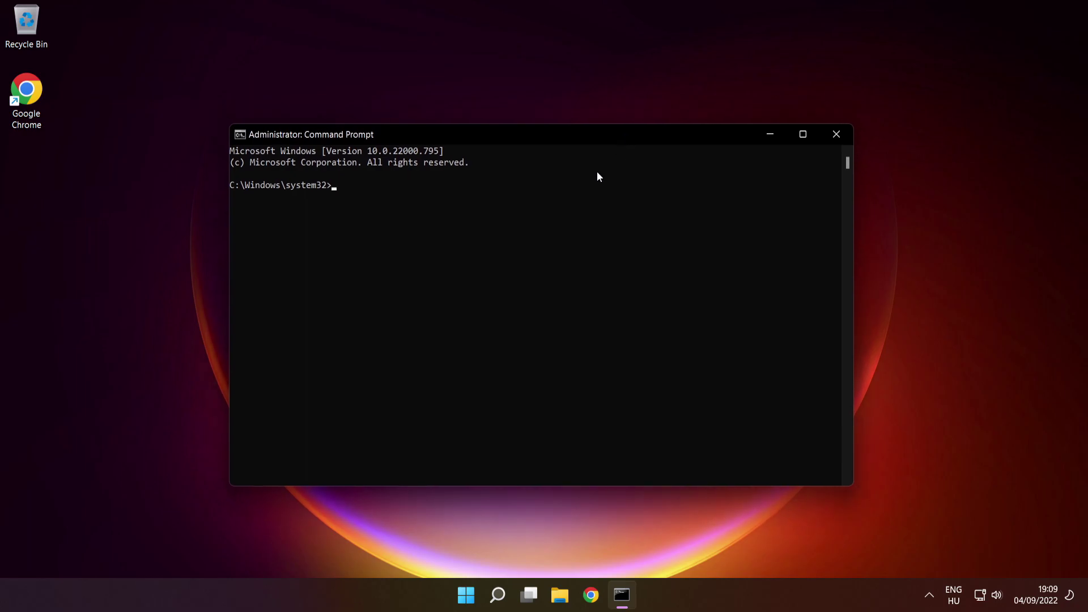
pyautogui.write('sfc /scannow')
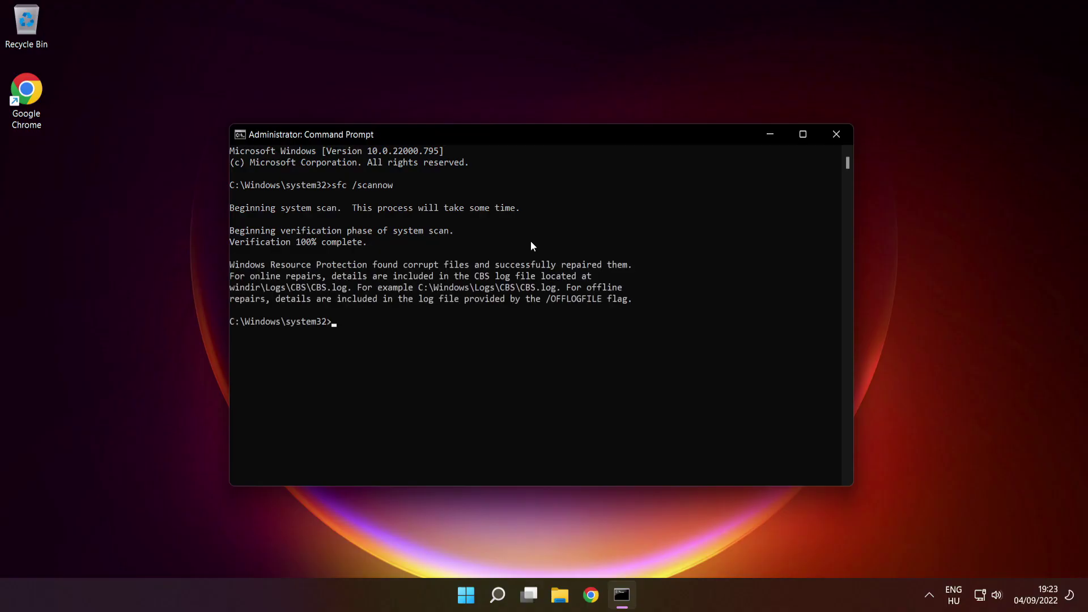
# Close Command Prompt and show the Start menu's Sleep, Shut down and Restart options.
pyautogui.click(838, 136)
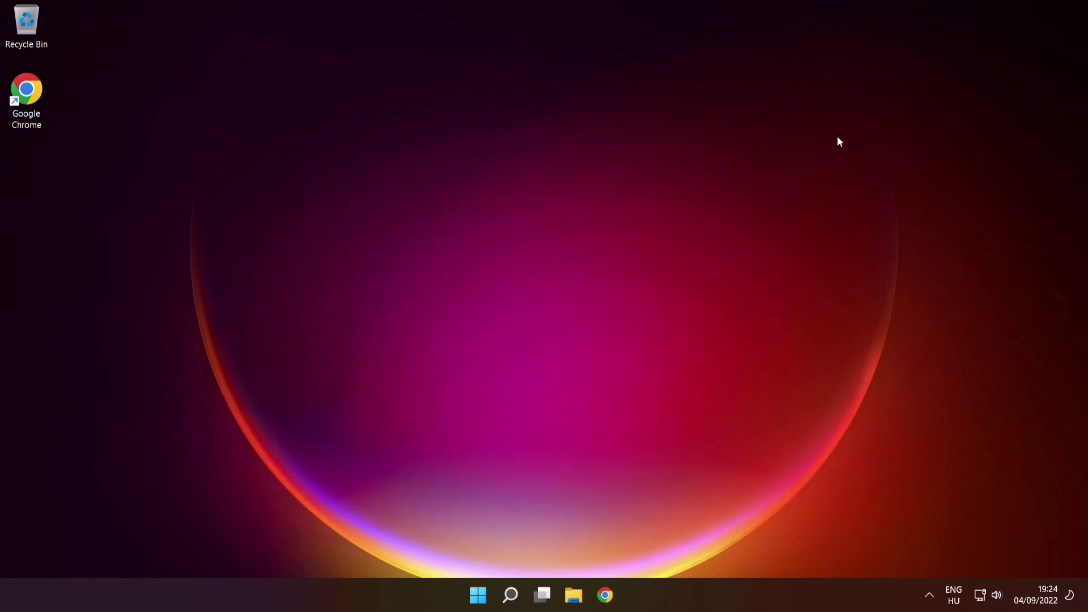
pyautogui.click(481, 594)
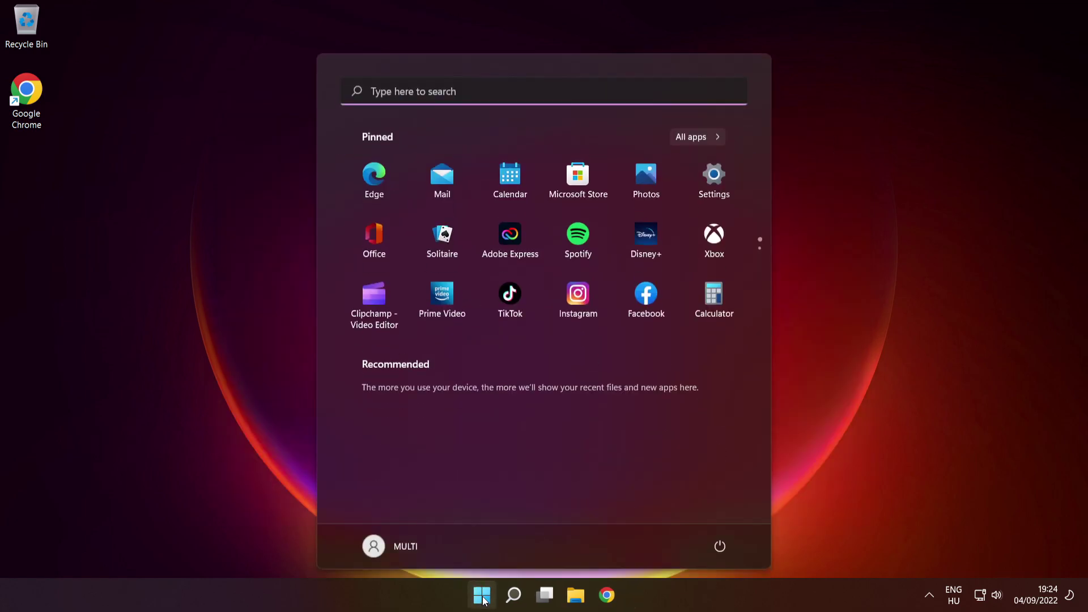
pyautogui.click(721, 546)
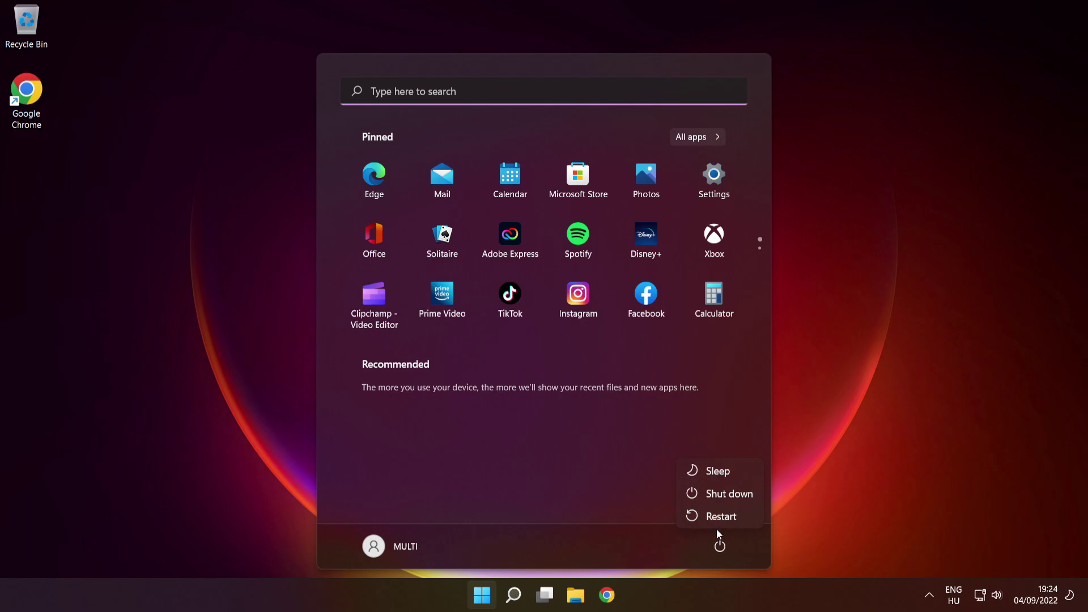